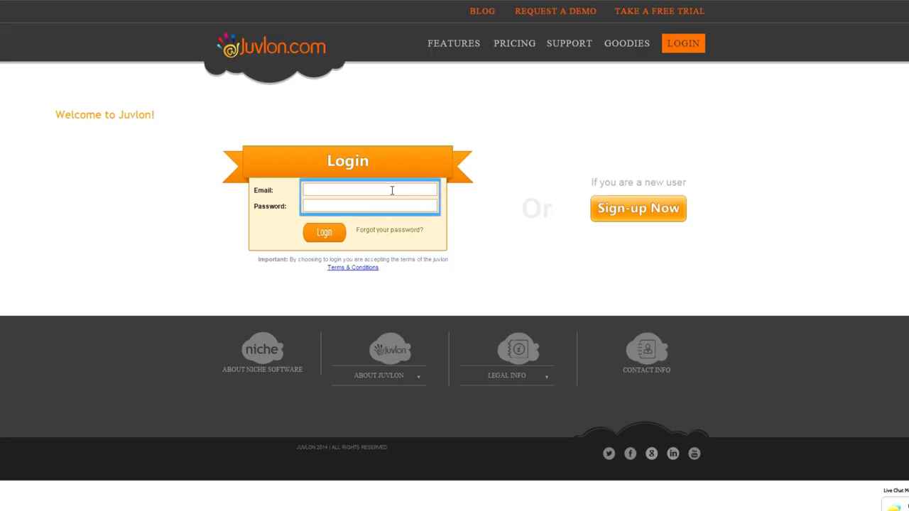
Log in with the suggested marketing account e-mail and the account password
click(385, 195)
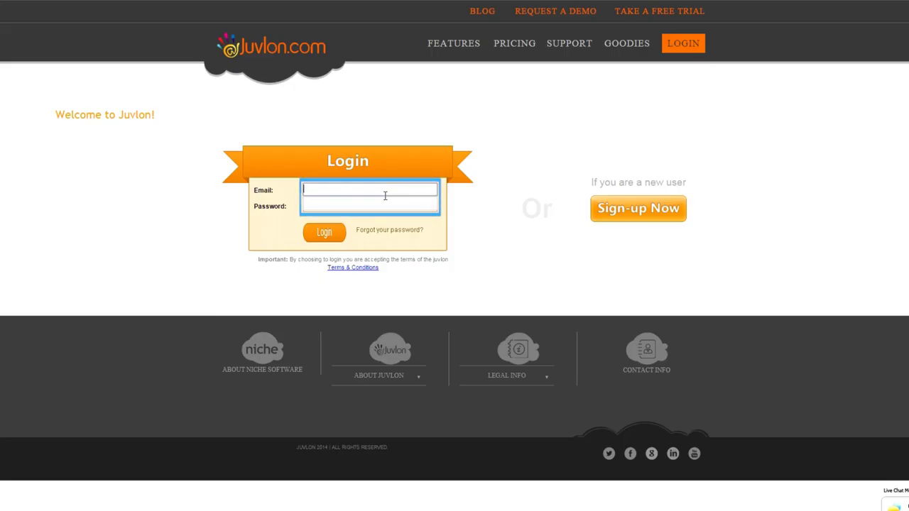
text(marketing)
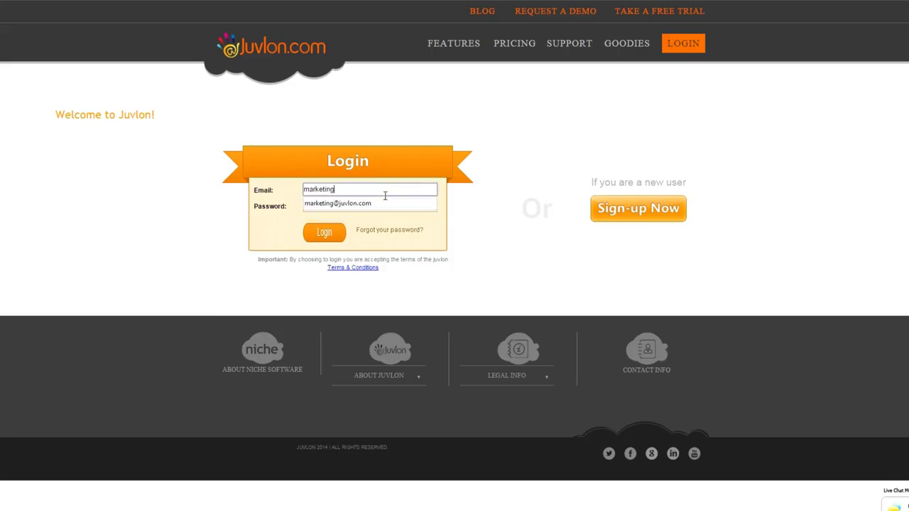
key(Down)
key(Return)
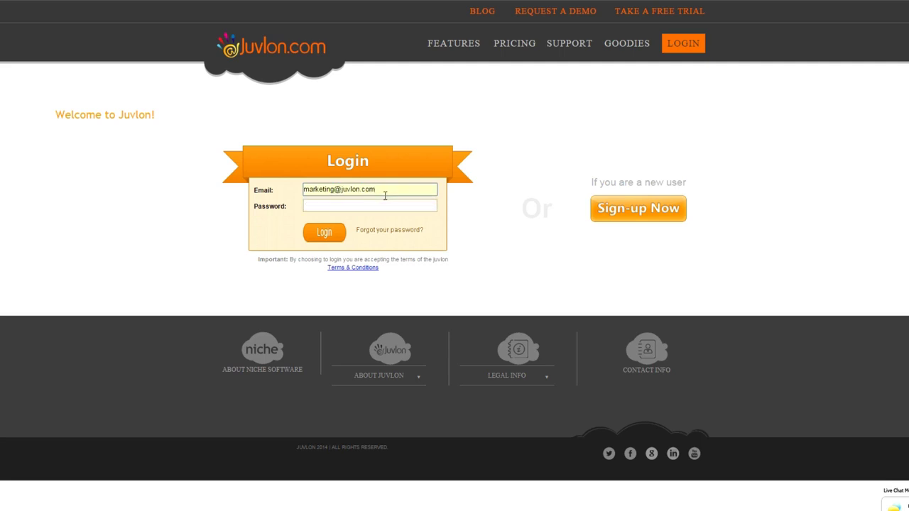
key(Tab)
text(•••)
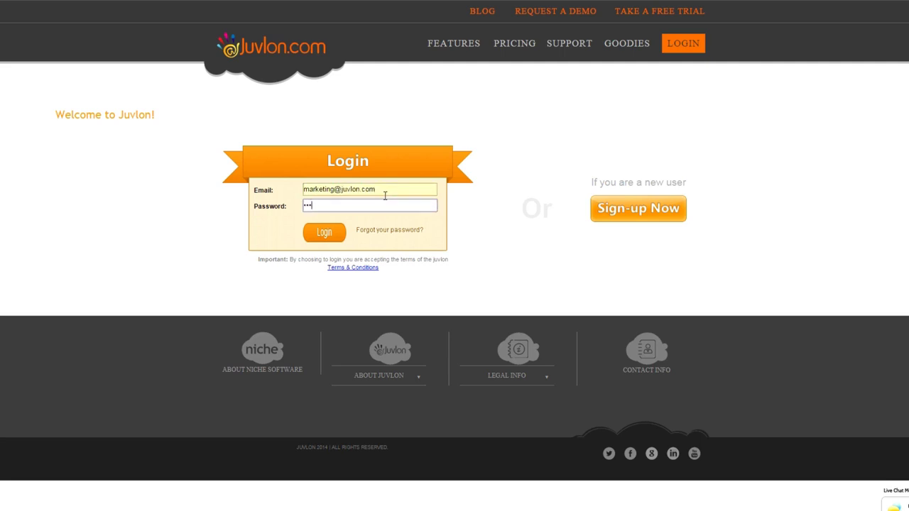
text(••••••)
click(339, 235)
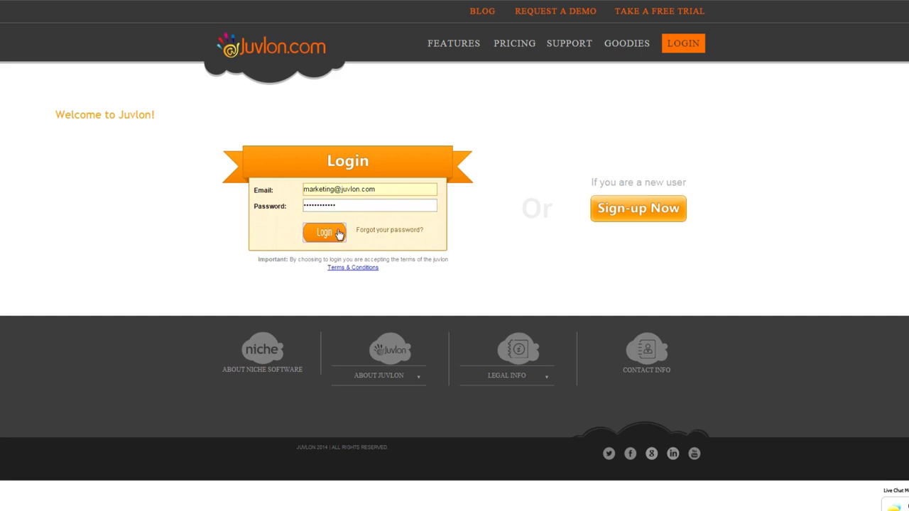
Create a new campaign named 'Newsletter' with a capital N
mouse_move(307, 54)
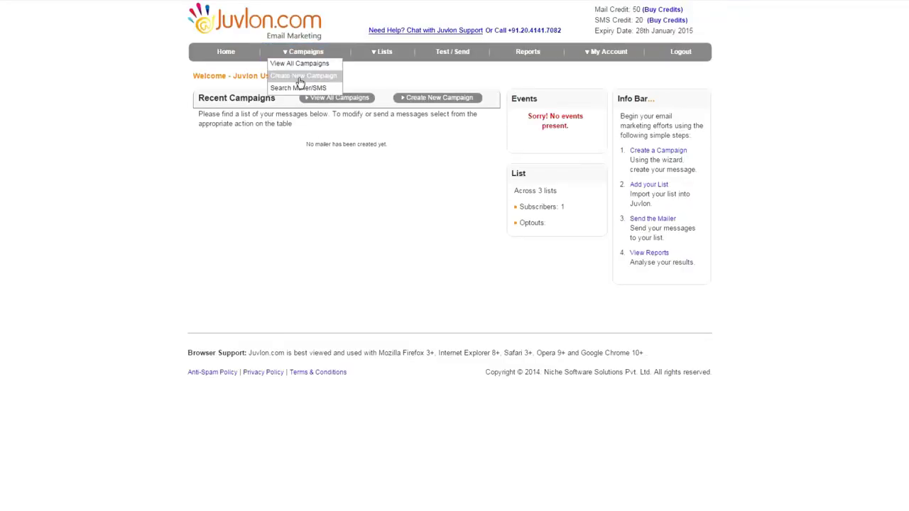
click(301, 77)
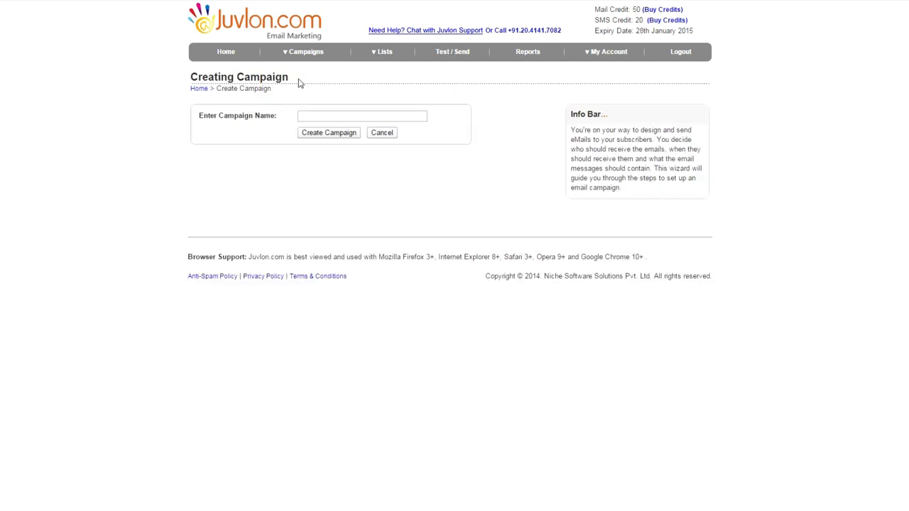
click(307, 118)
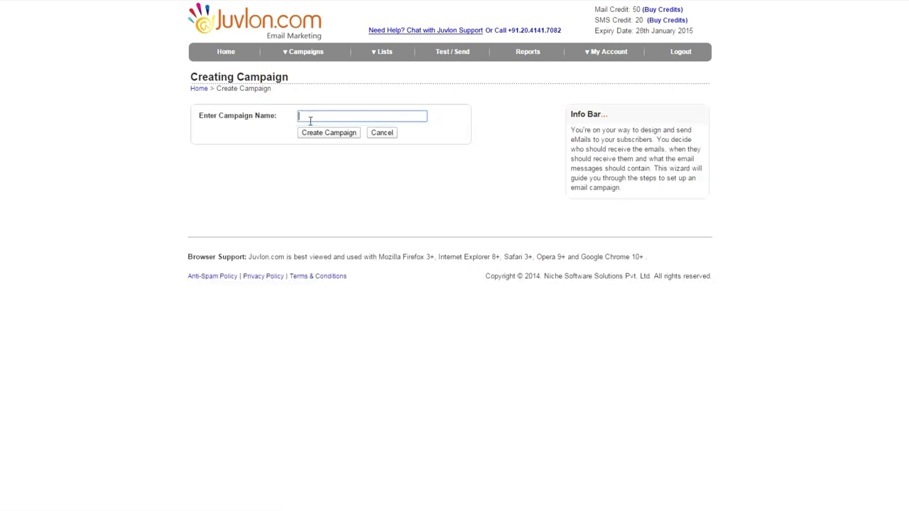
text(newsletter)
drag(302, 116, 293, 112)
text(N)
click(309, 133)
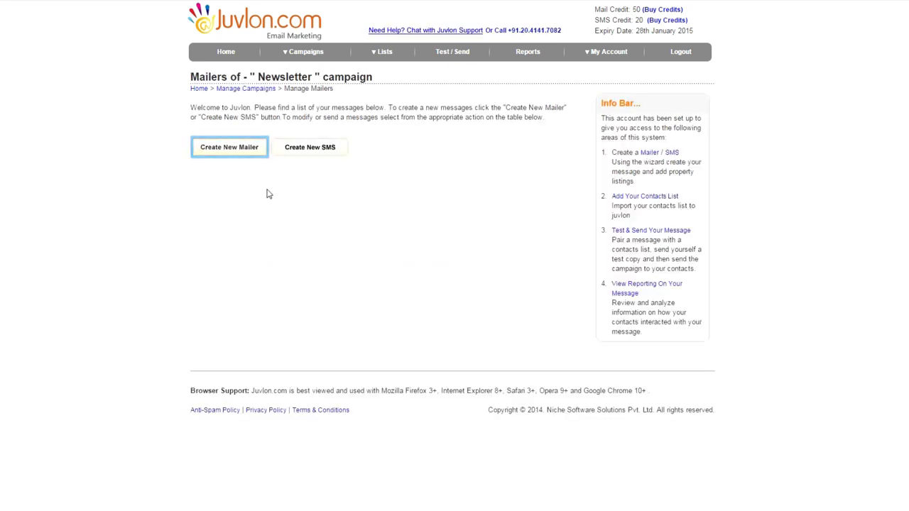
Start a new mailer with the subject 'Webinar Tomorrow - Dec 23'
click(231, 152)
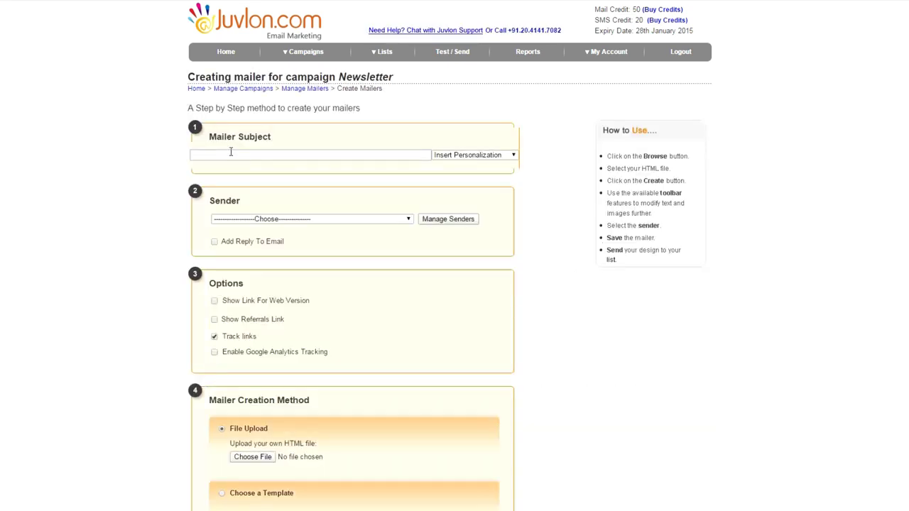
click(226, 152)
text(Web)
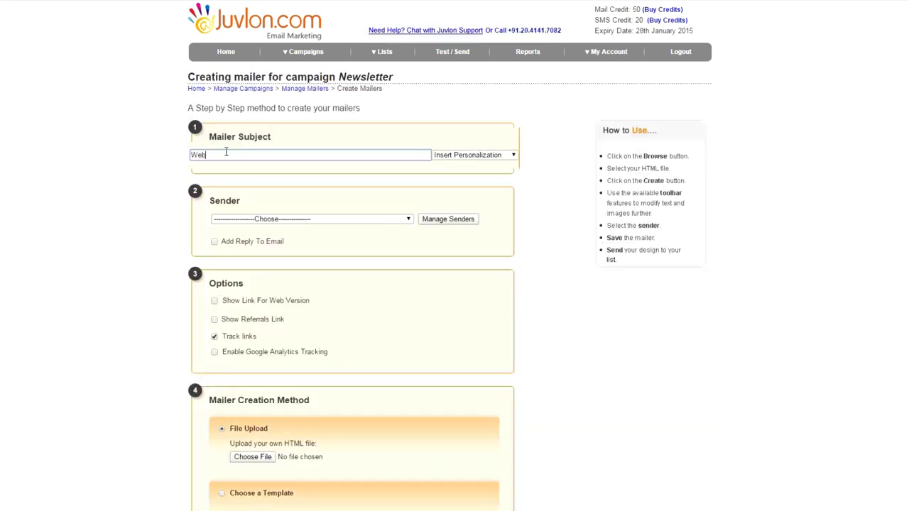
text(inar Temorrow - Dec 23)
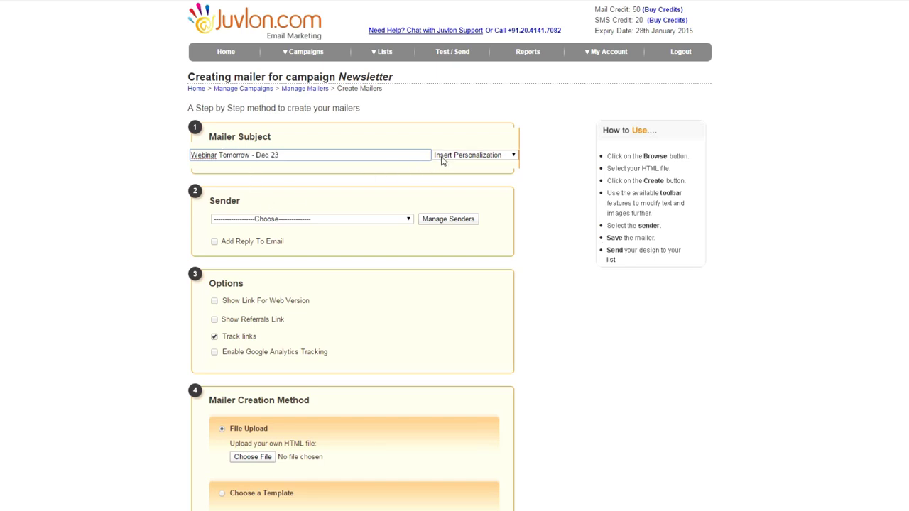
double_click(200, 156)
key(Left)
Insert a First Name personalization tag at the subject start, defaulting to 'Dear Friend'
click(485, 159)
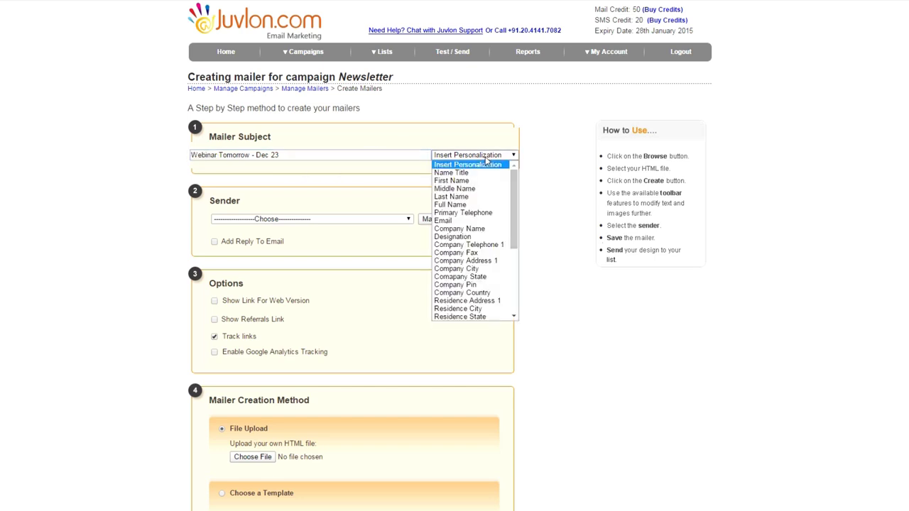
click(455, 181)
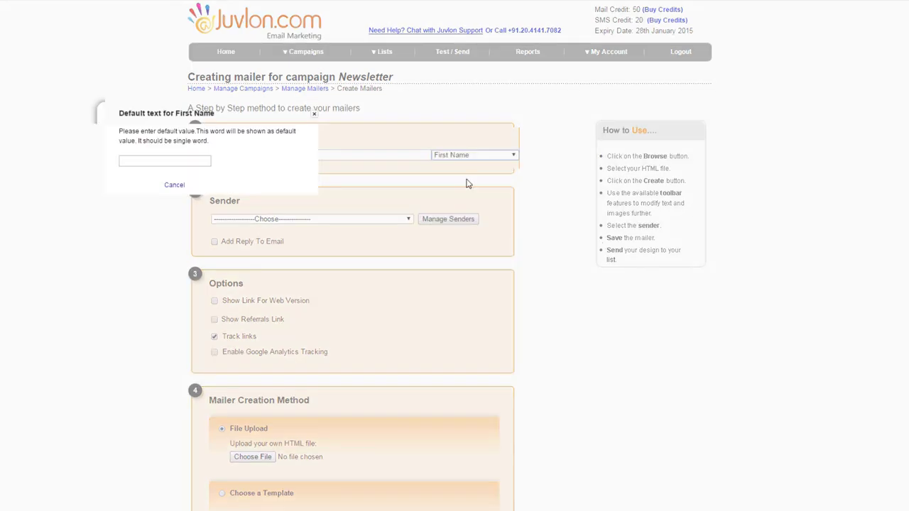
click(204, 163)
text(Frie)
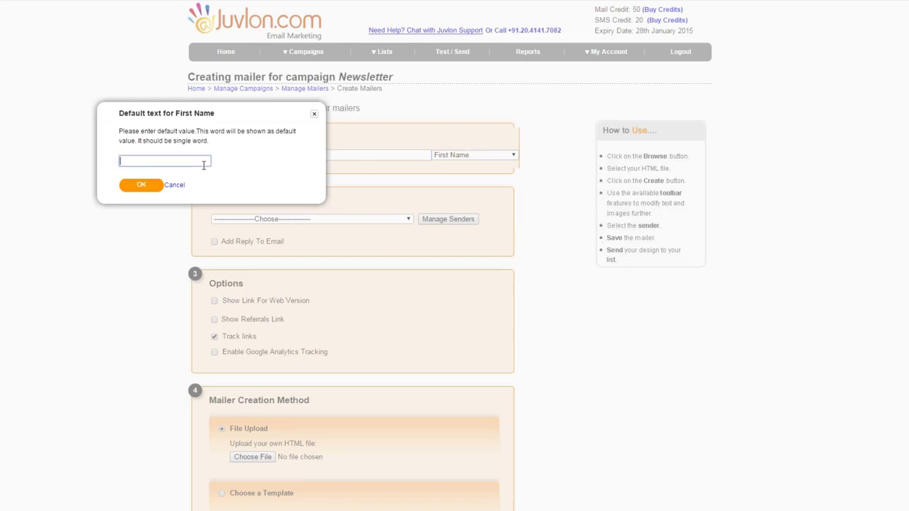
text(Dear Friend)
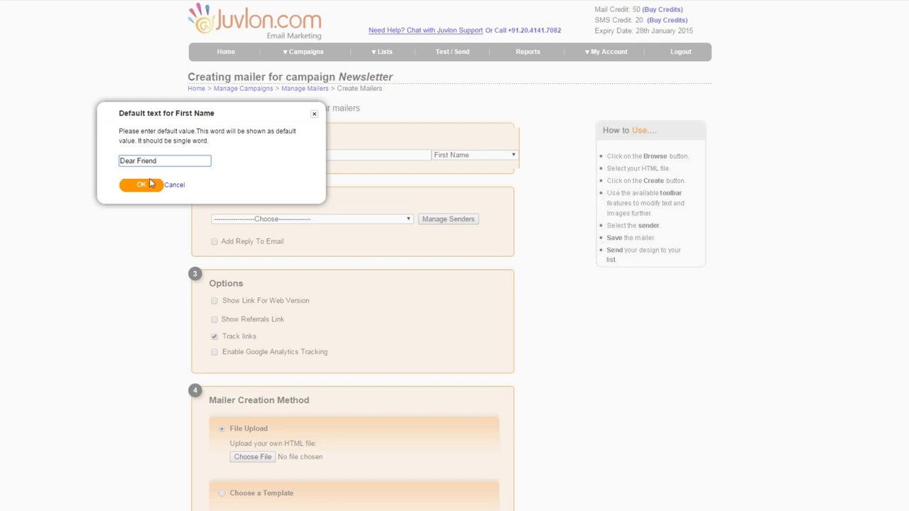
click(143, 186)
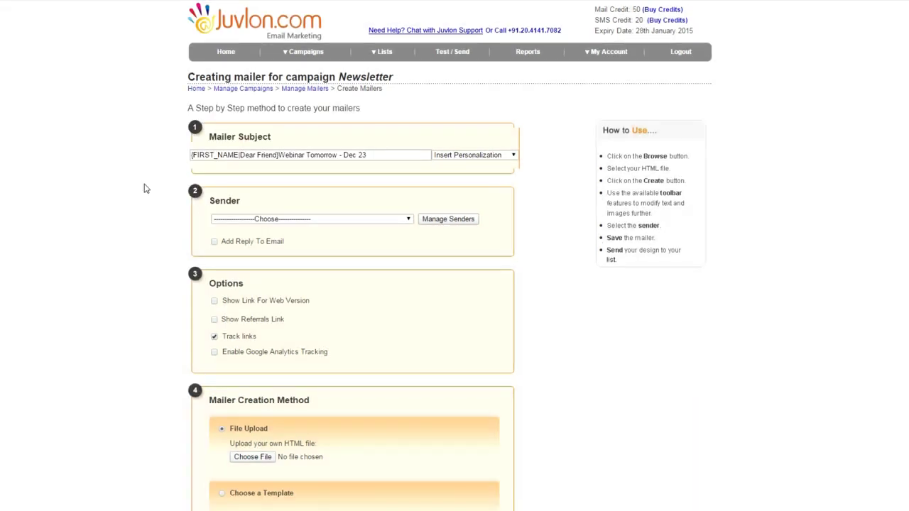
Add a comma after the greeting and create a sender named 'Marketing' with its e-mail address
text(,)
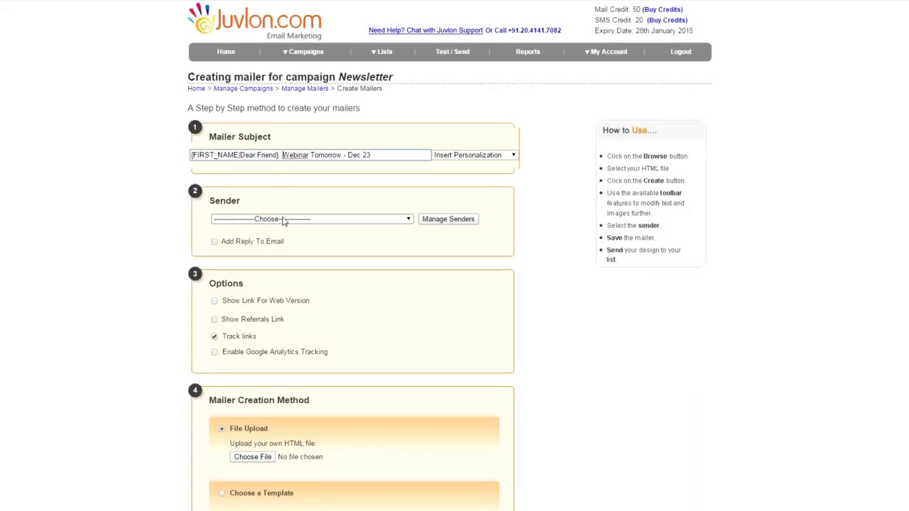
click(283, 220)
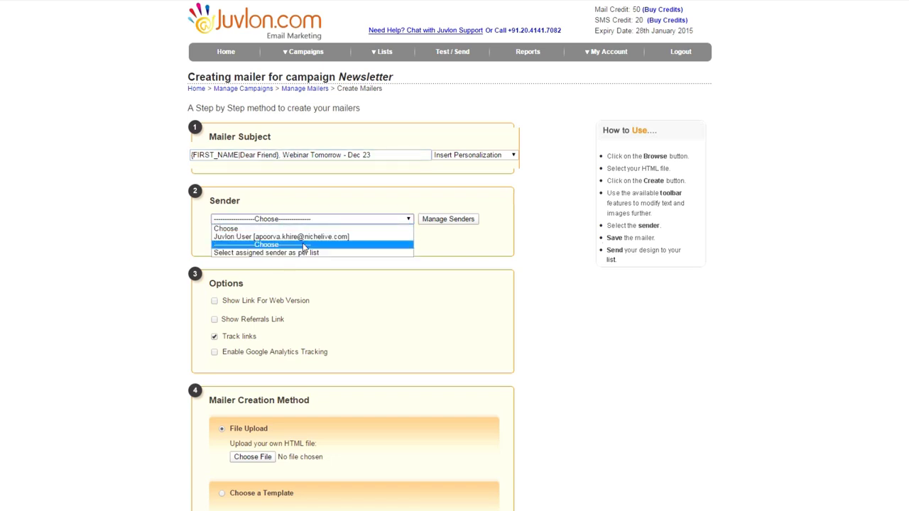
click(438, 220)
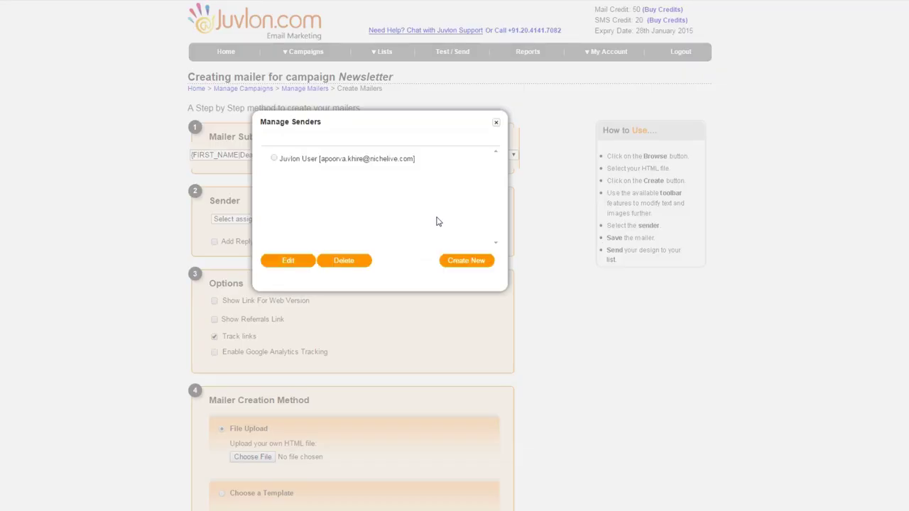
click(458, 261)
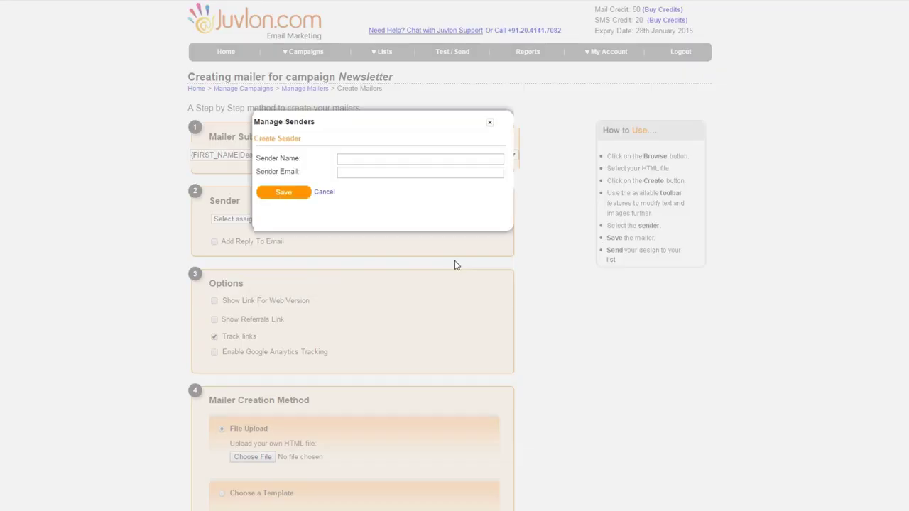
click(389, 160)
text(Mar)
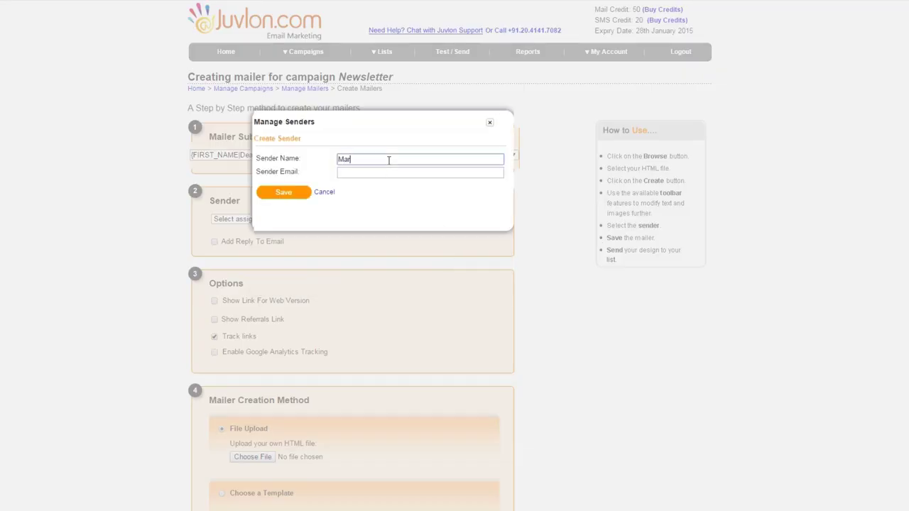
text(keting)
key(Tab)
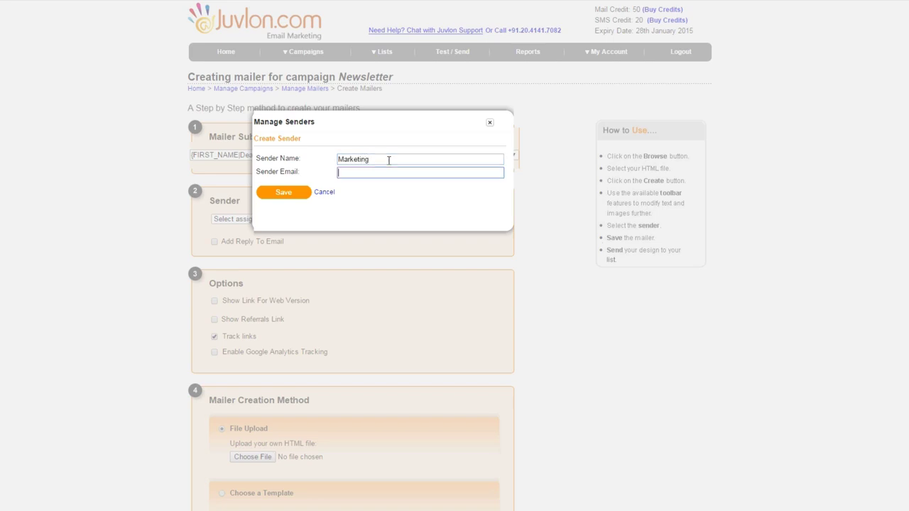
click(294, 196)
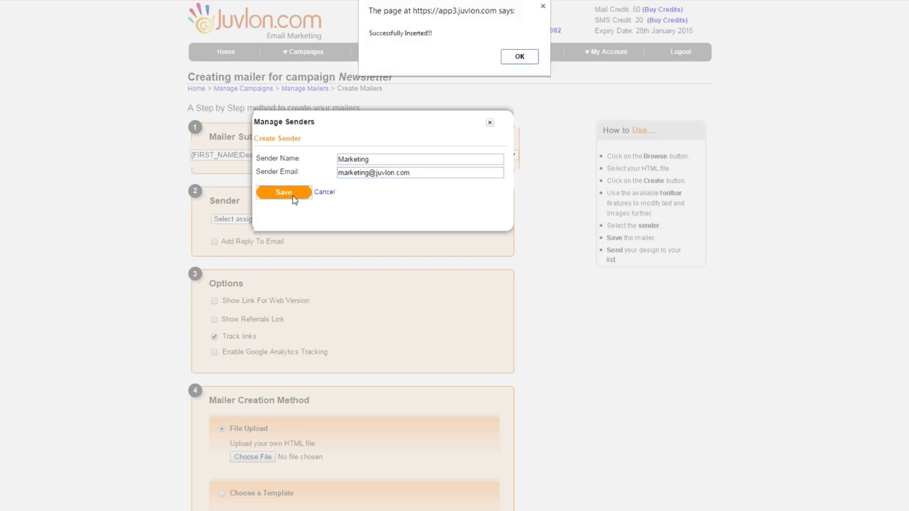
Activate the new sender through the confirmation link in the Gmail activation e-mail
click(521, 56)
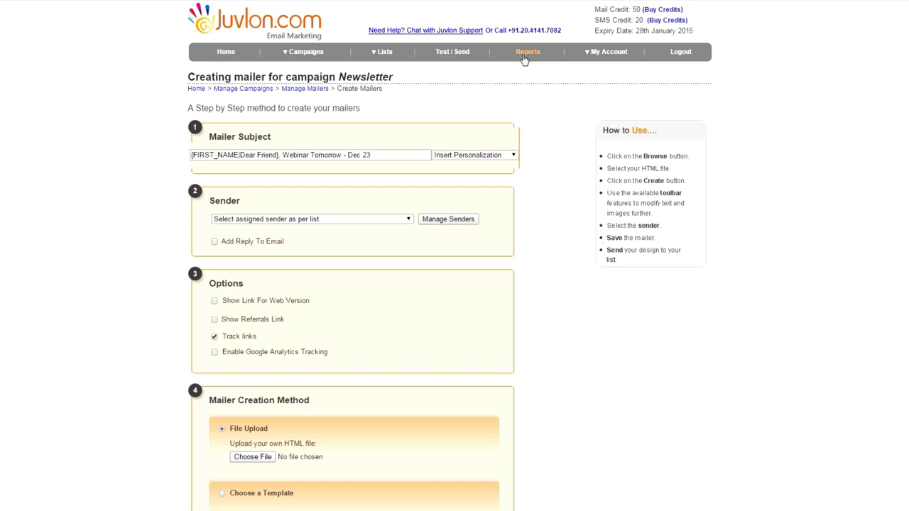
key(alt+Tab)
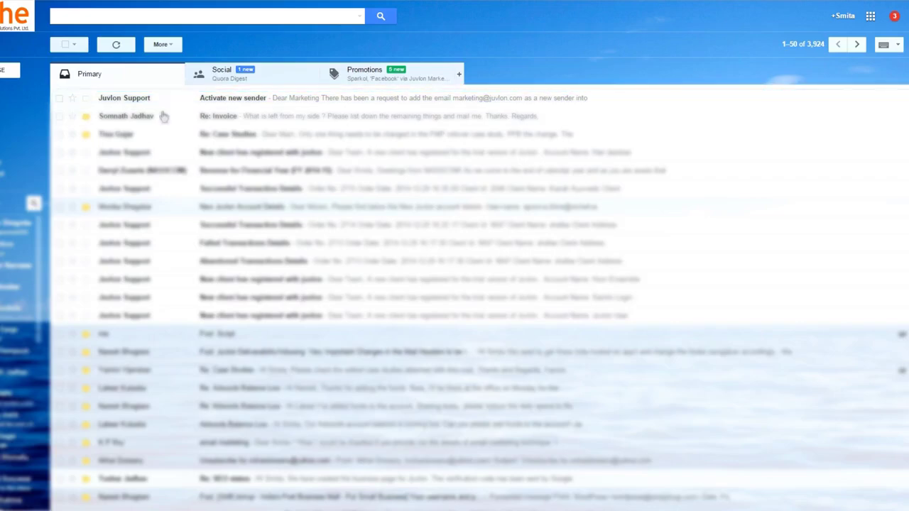
click(257, 103)
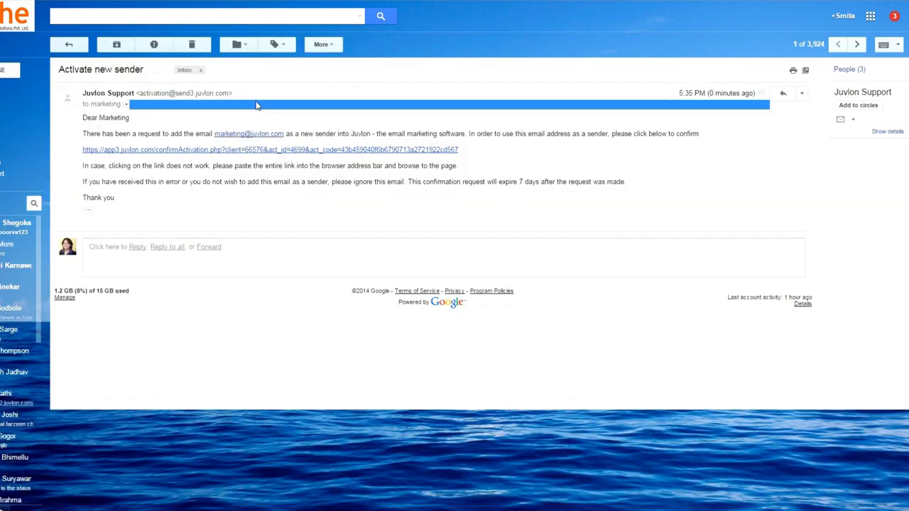
click(263, 154)
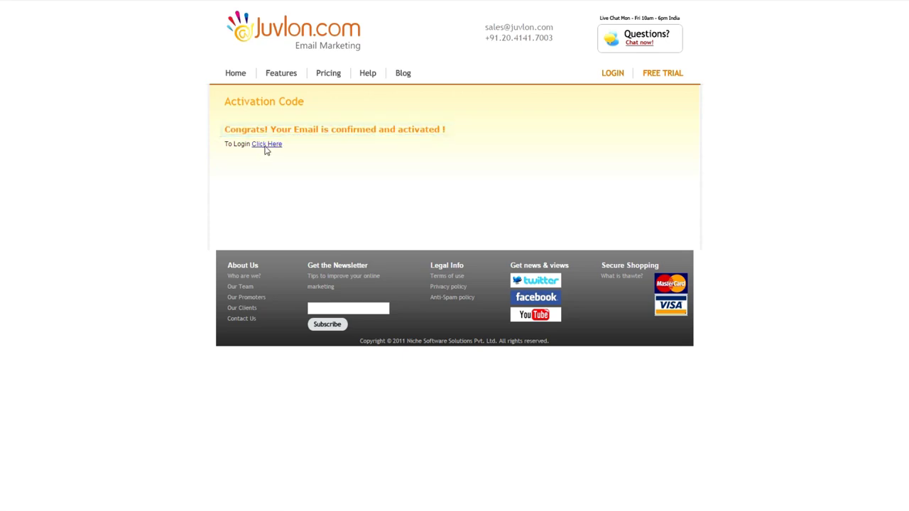
Return to the Newsletter mailer form, leaving Add Reply To Email unchecked
click(266, 145)
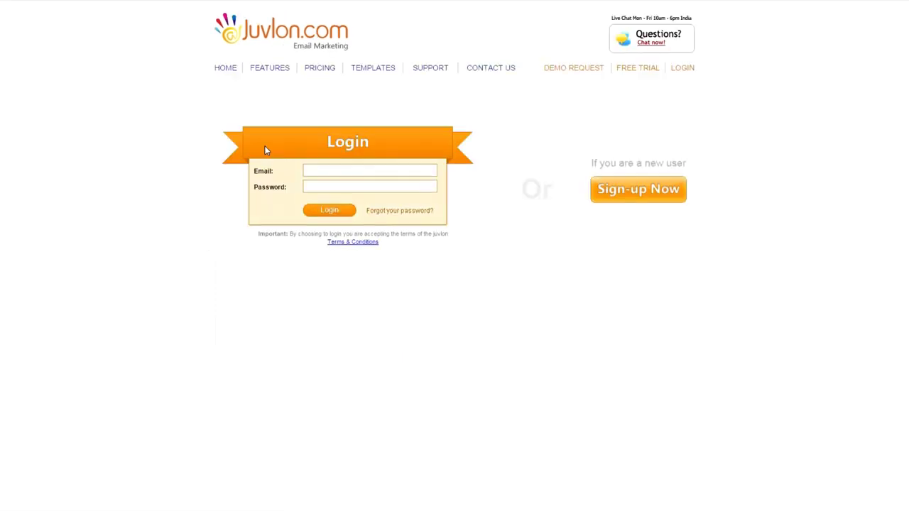
key(alt+Tab)
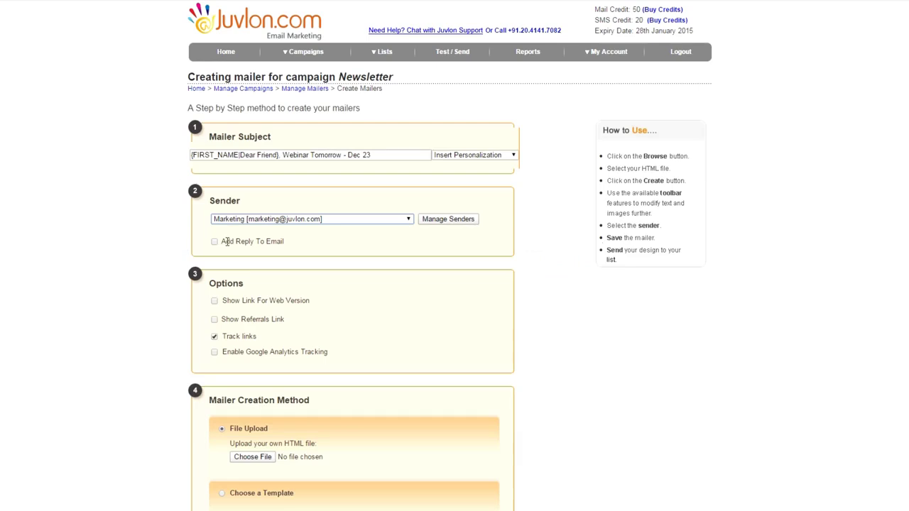
click(215, 242)
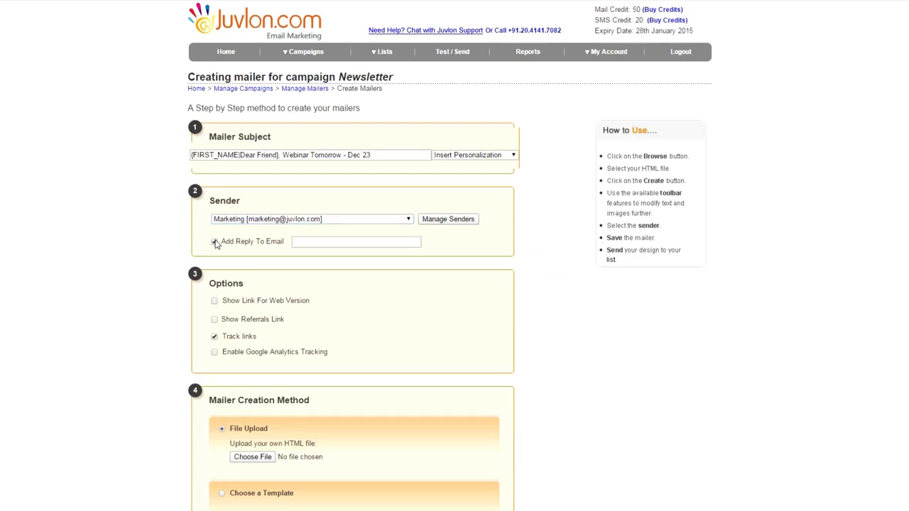
click(215, 243)
Enable the web-version link, a referral link reading 'Refer this to your friend', and Google Analytics tracking
scroll(177, 250, down, 1)
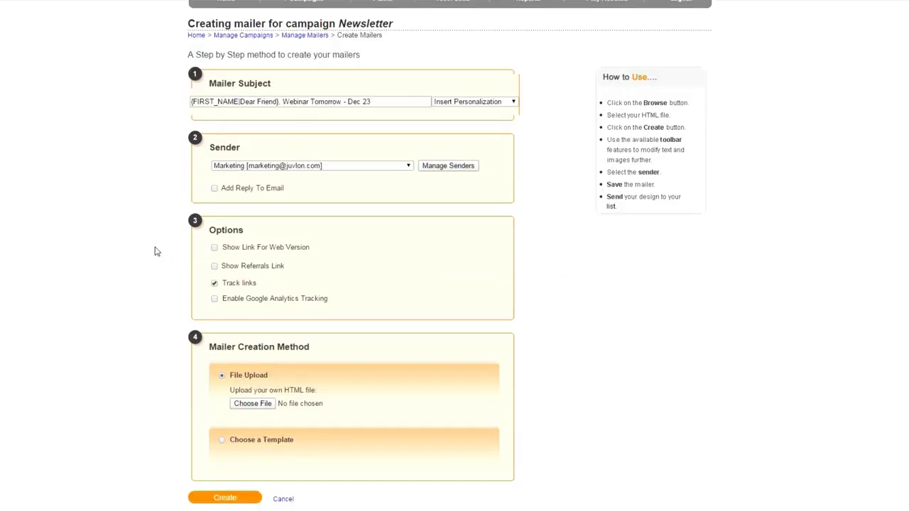
scroll(156, 252, down, 1)
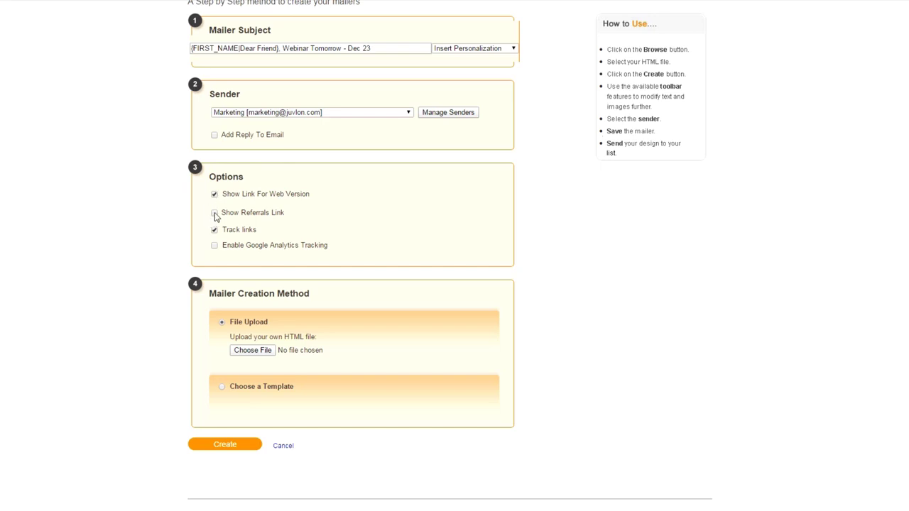
click(215, 214)
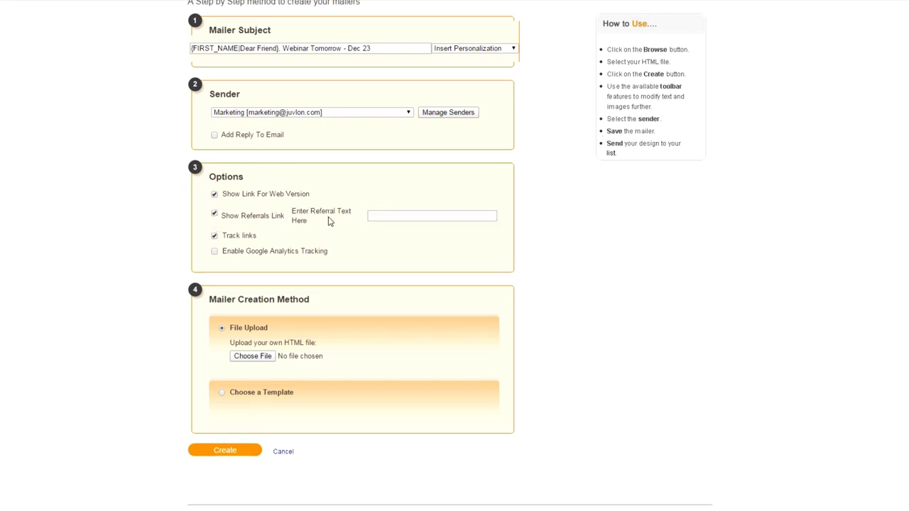
click(378, 215)
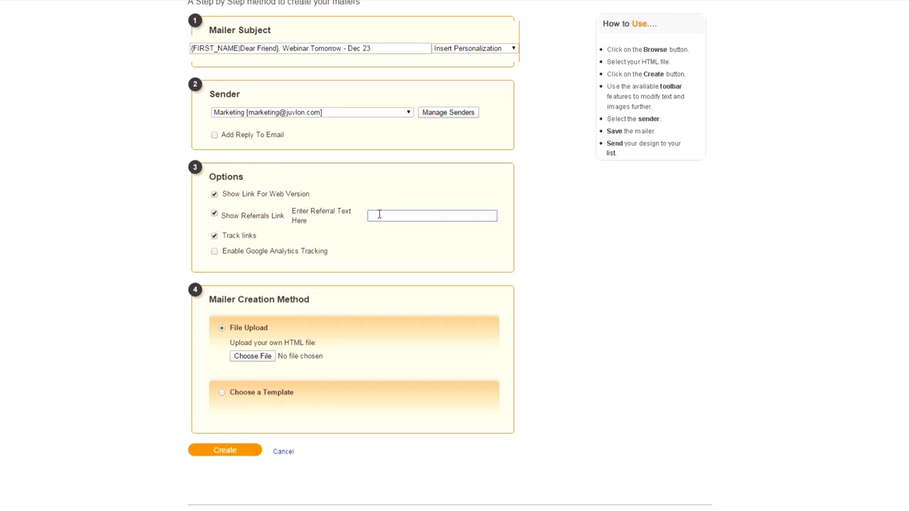
text(Refer this to your friend)
click(215, 253)
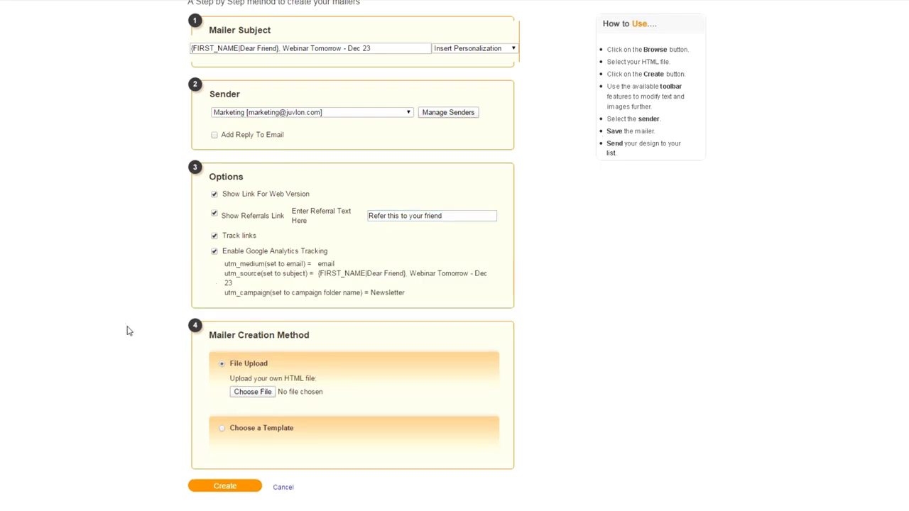
scroll(128, 331, down, 1)
scroll(129, 331, up, 1)
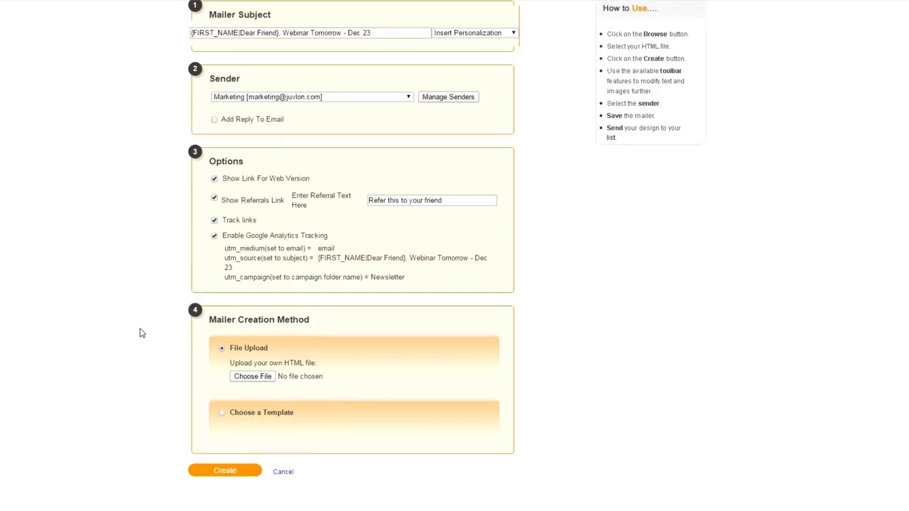
scroll(263, 379, down, 1)
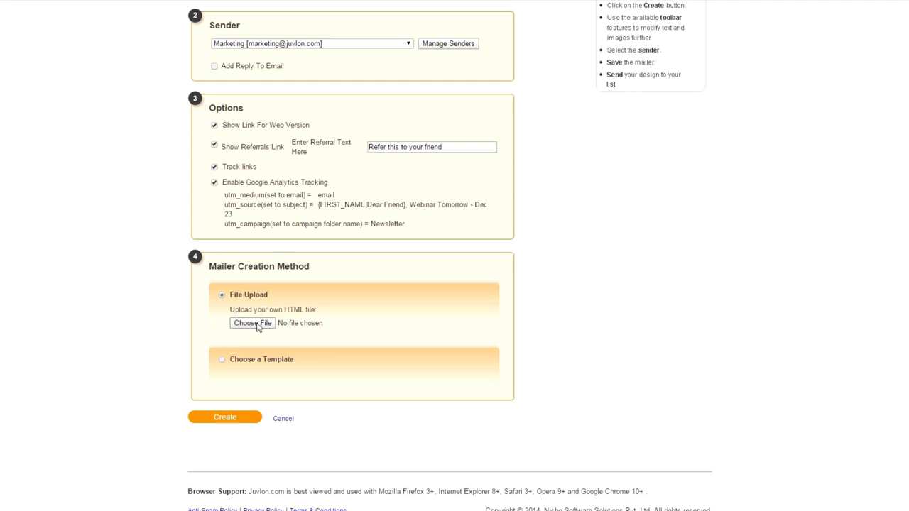
click(221, 360)
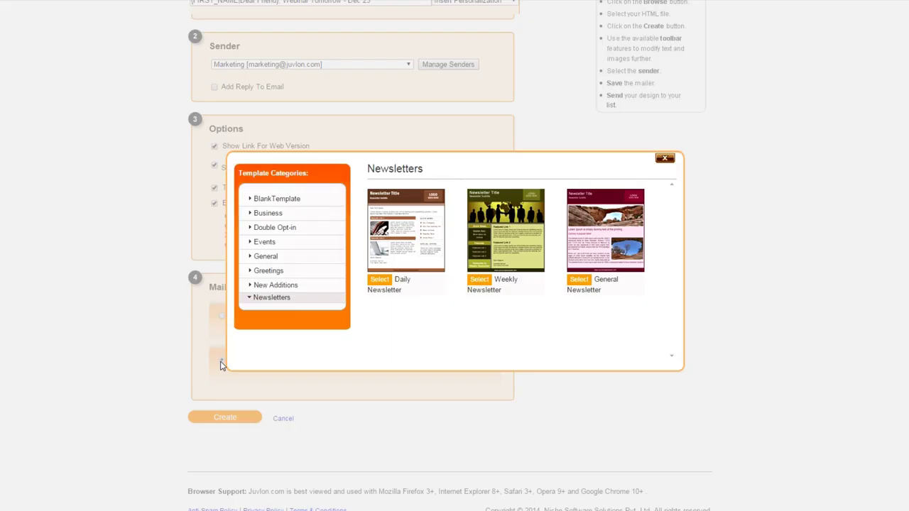
click(281, 200)
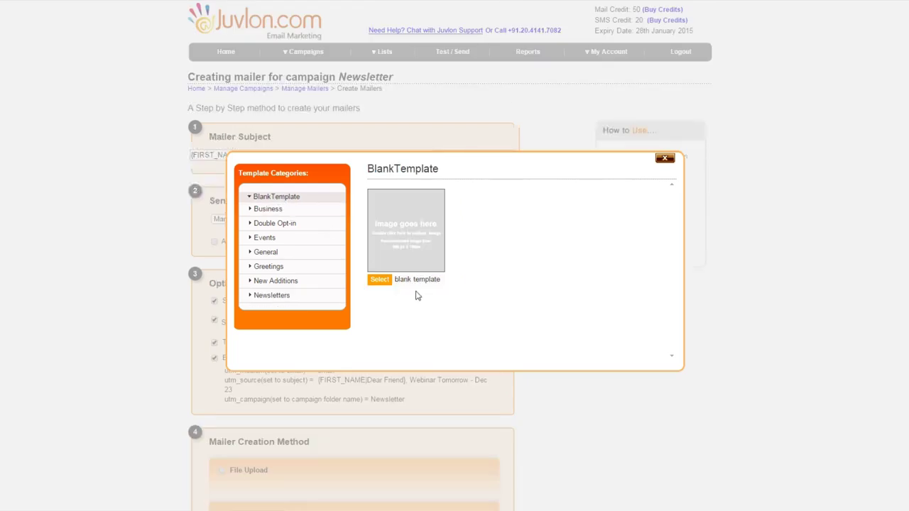
click(380, 281)
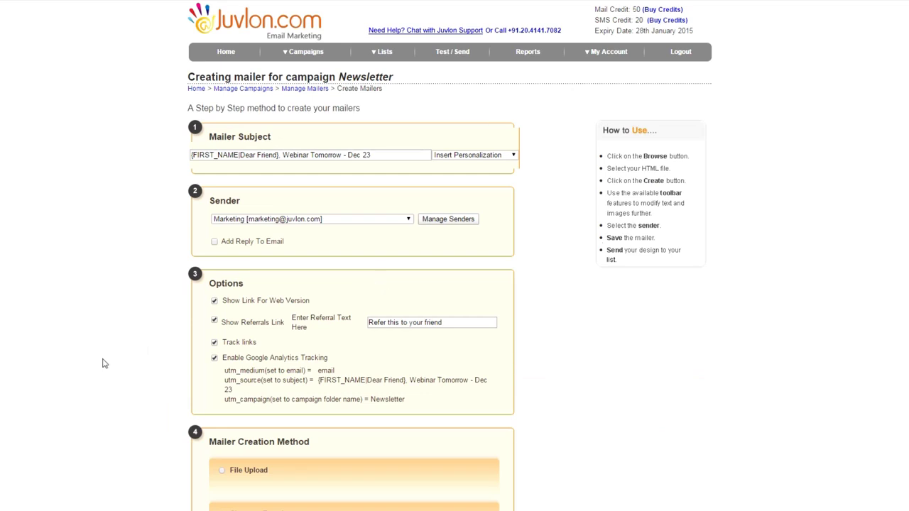
scroll(118, 357, down, 1)
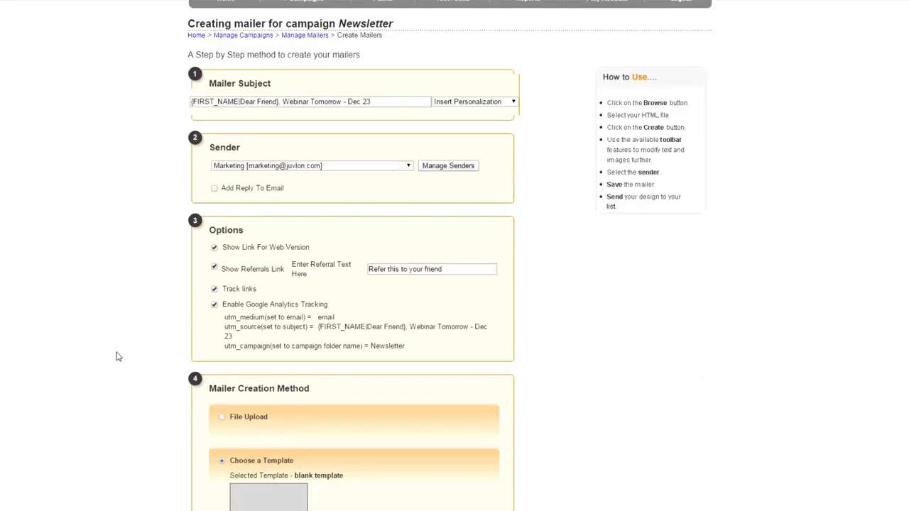
scroll(118, 357, down, 3)
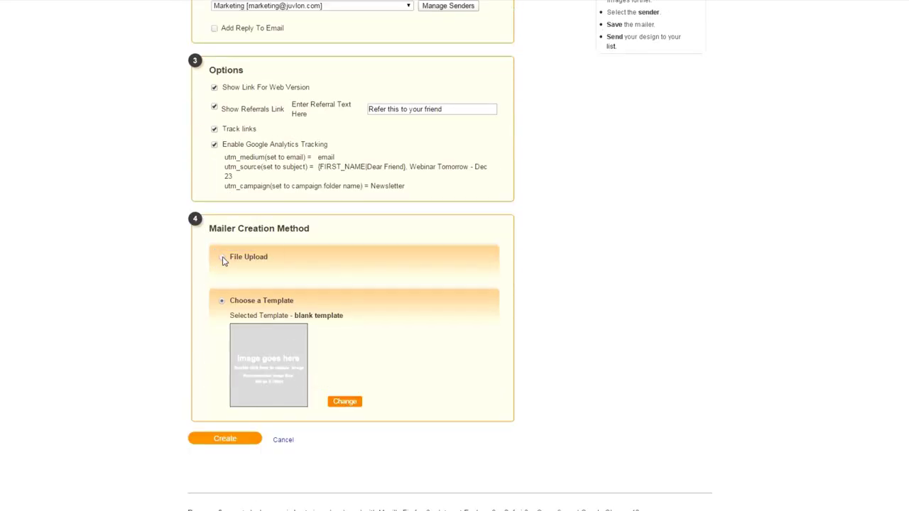
click(222, 260)
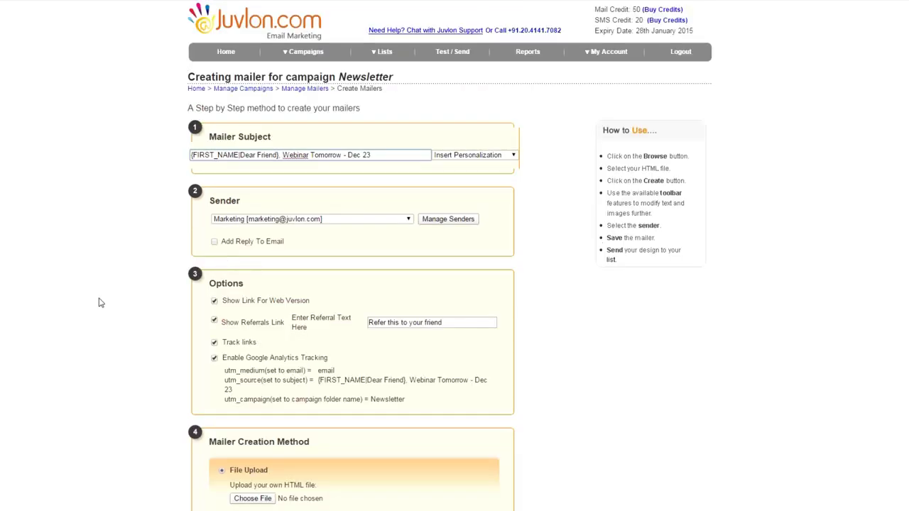
scroll(100, 302, down, 2)
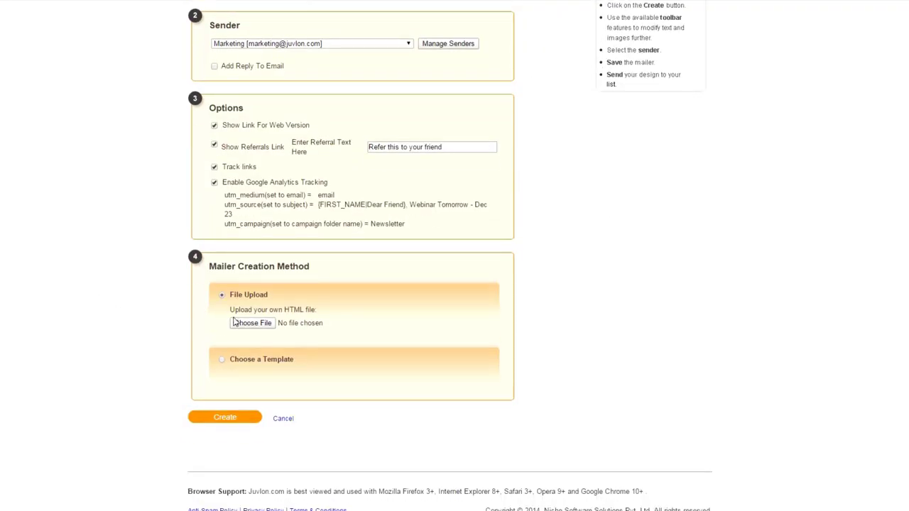
click(241, 328)
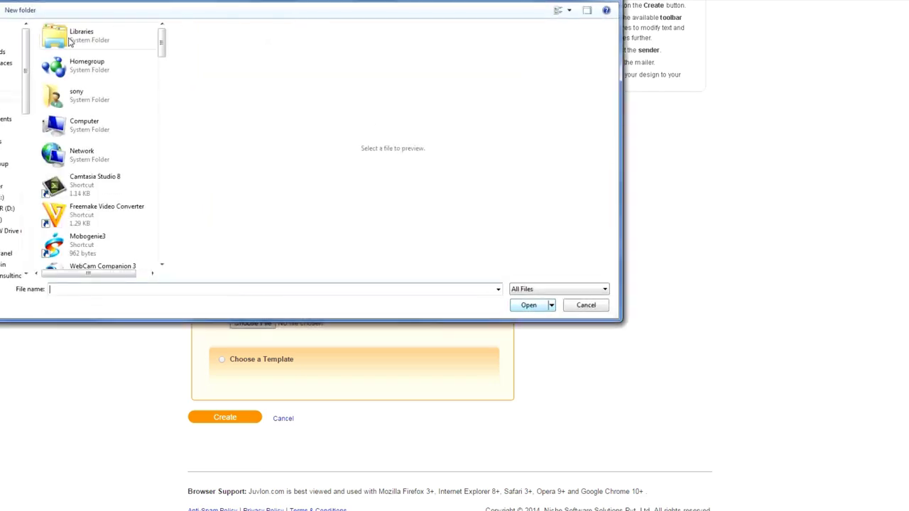
Upload revised_newsletter_dec_14 from the juvlon-how-to folder and create the mailer from it
drag(161, 43, 163, 104)
click(110, 203)
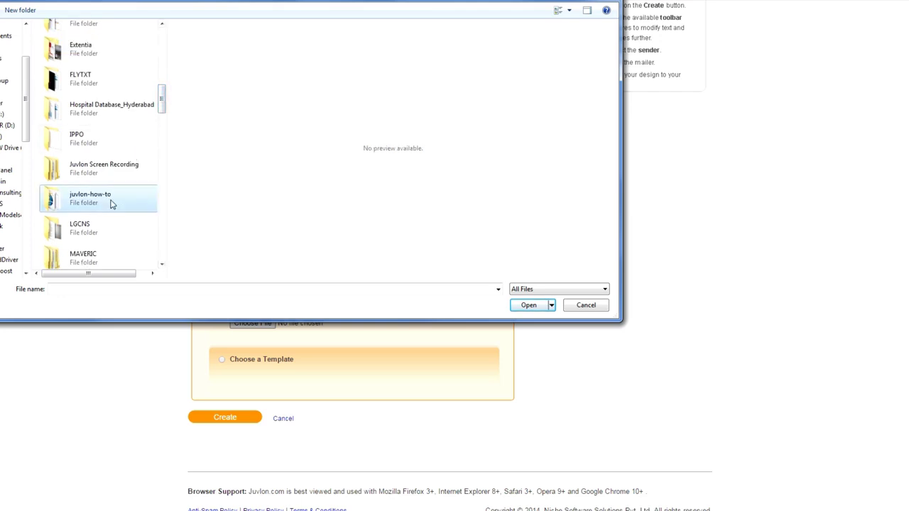
double_click(110, 203)
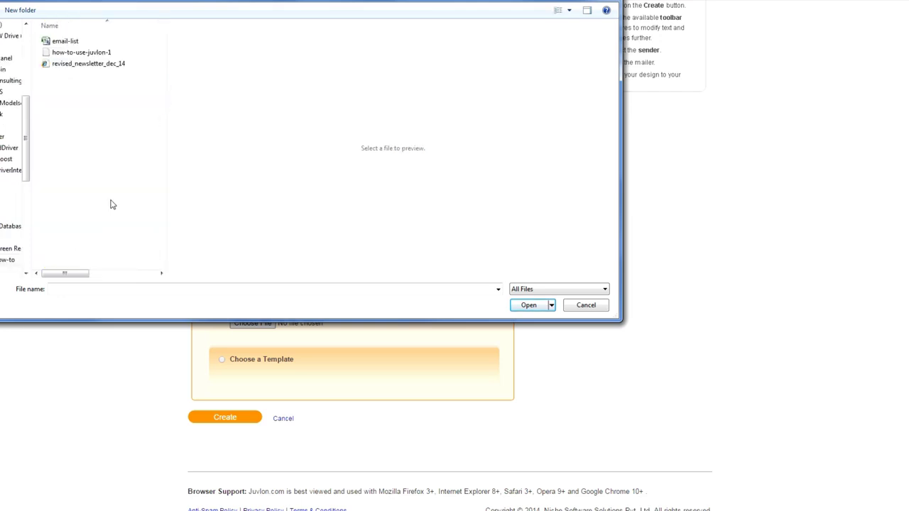
click(82, 64)
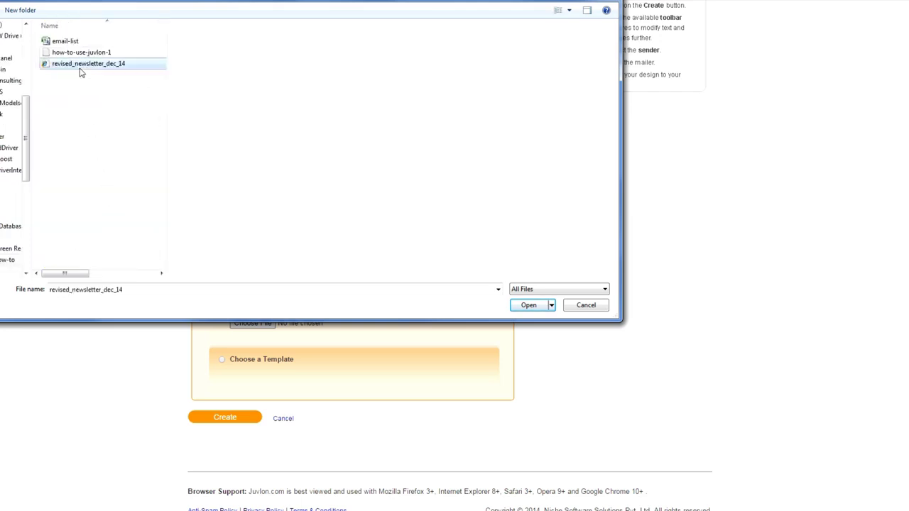
click(527, 306)
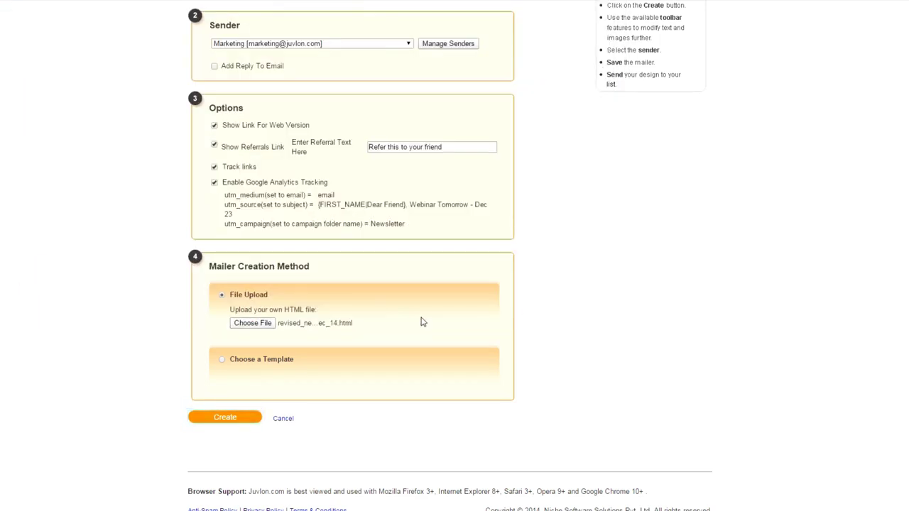
click(239, 422)
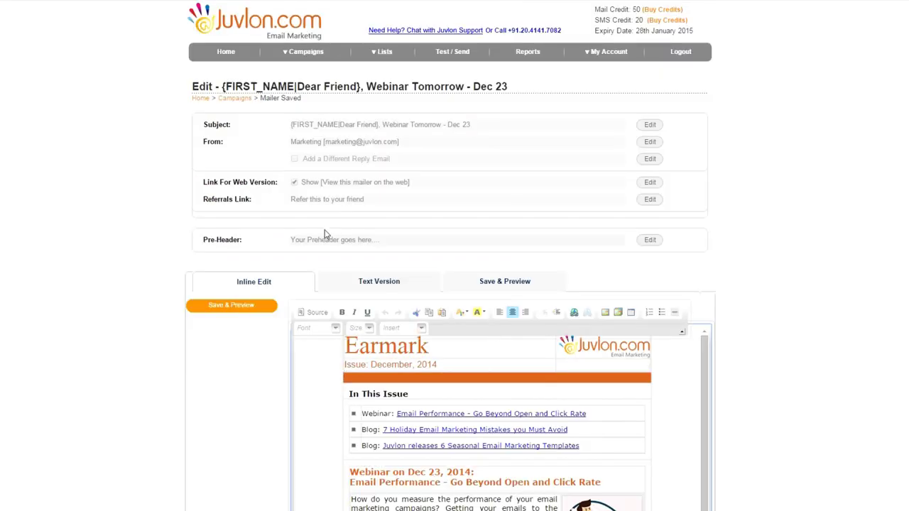
Set the mailer's pre-header to 'Register Now for Juvlon webinar' and save it
click(649, 240)
click(413, 263)
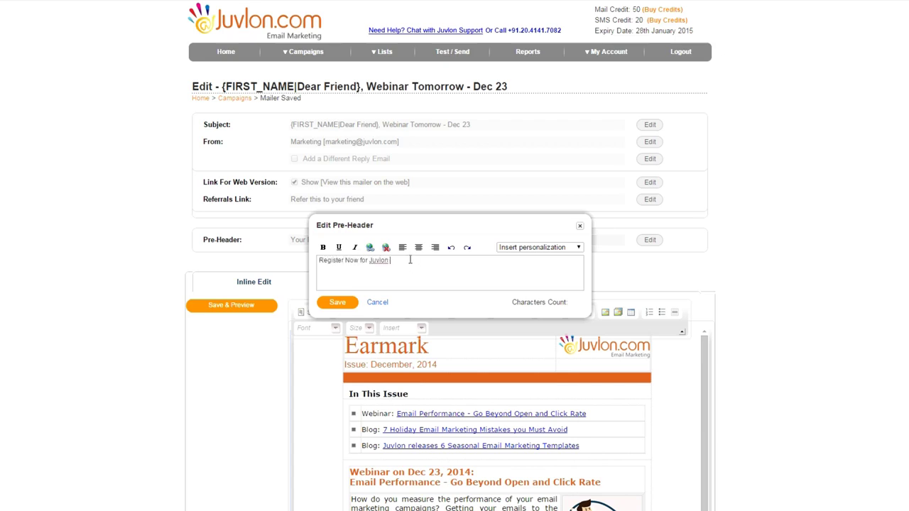
text(Register Now for Juvlon webinar)
click(340, 303)
scroll(309, 352, down, 2)
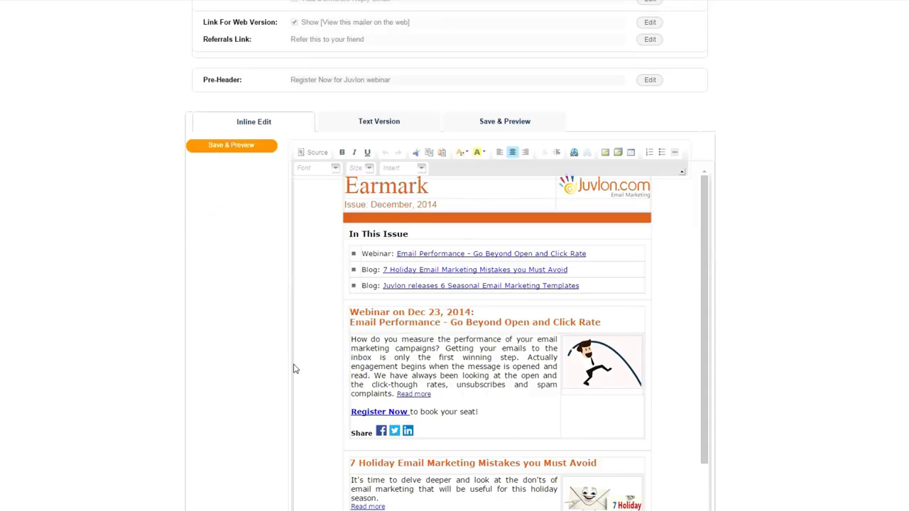
scroll(315, 349, down, 2)
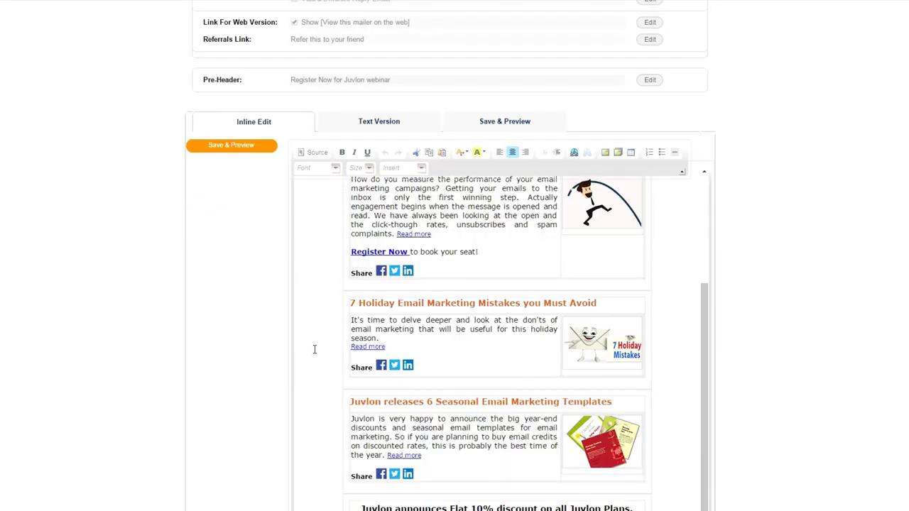
scroll(314, 349, up, 8)
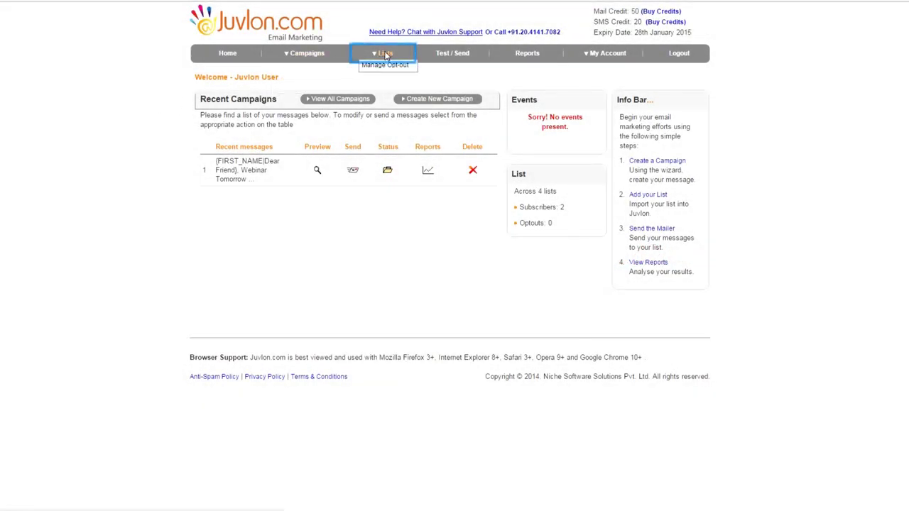
Add a list named 'Webinar-list' under My Lists and dismiss the confirmation
click(386, 53)
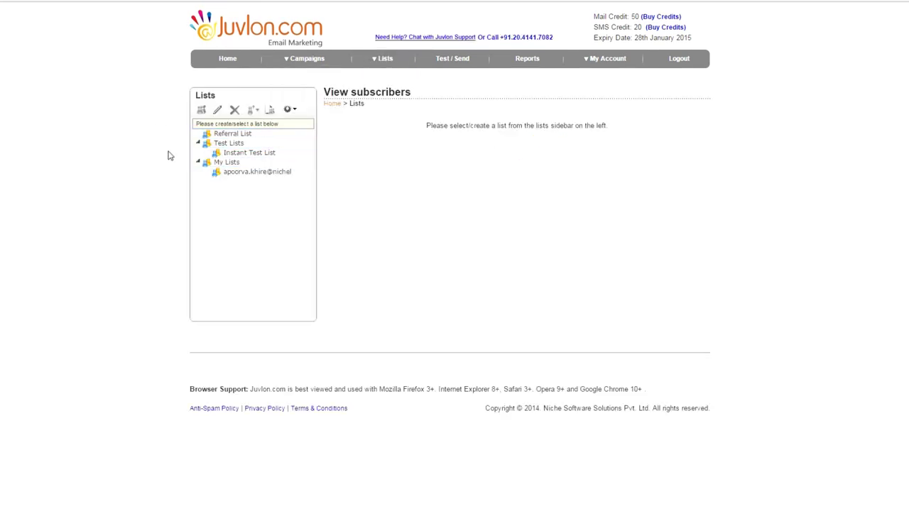
click(226, 163)
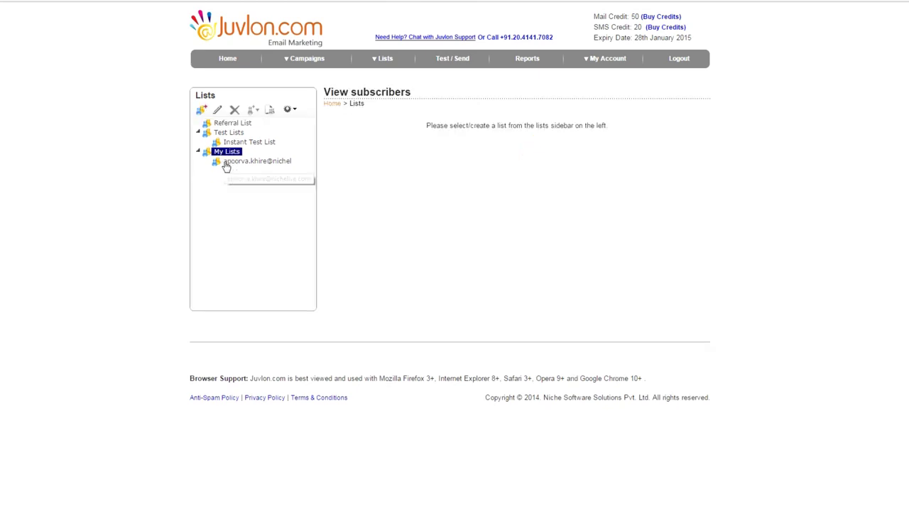
click(202, 111)
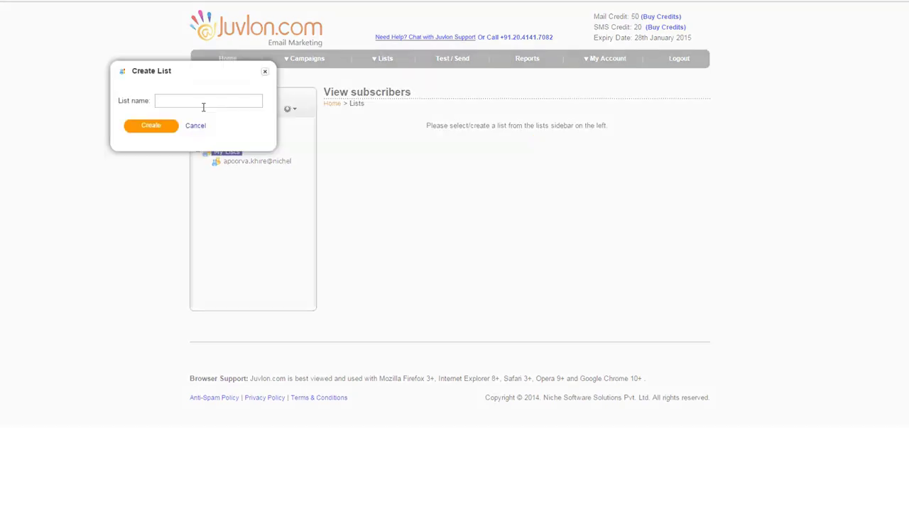
click(203, 105)
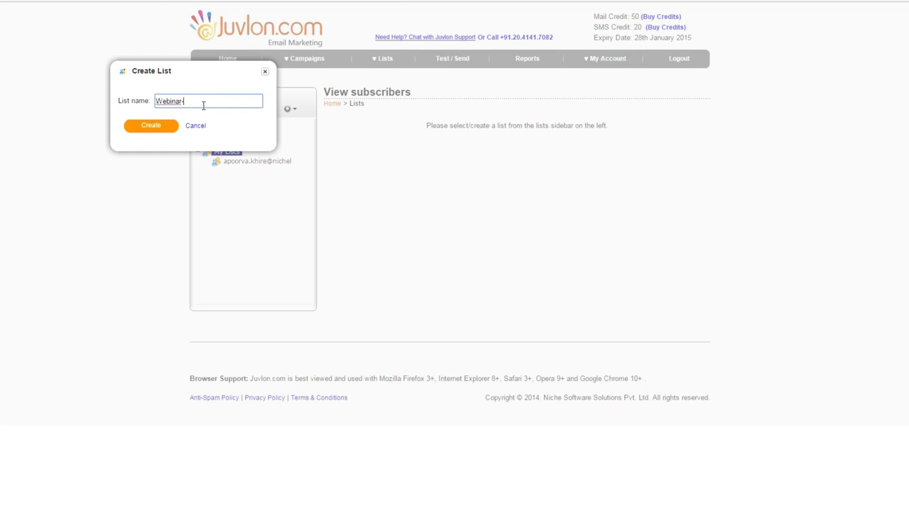
text(Webinar-list)
click(146, 126)
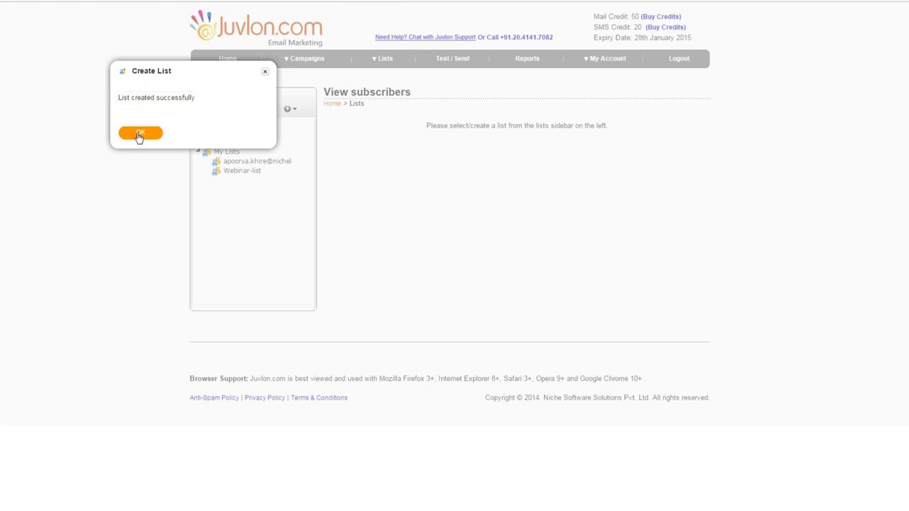
click(140, 135)
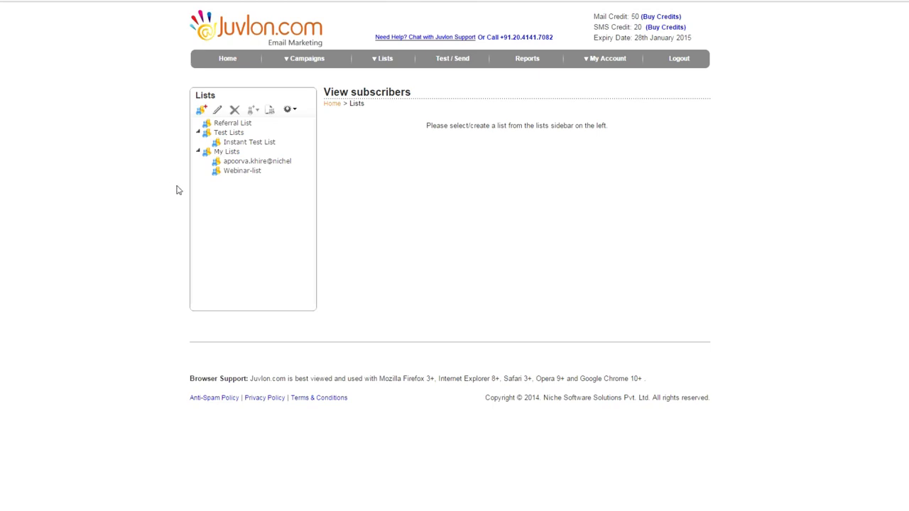
Open the empty Webinar-list and show its Add Subscribers options, including single-subscriber entry
click(235, 175)
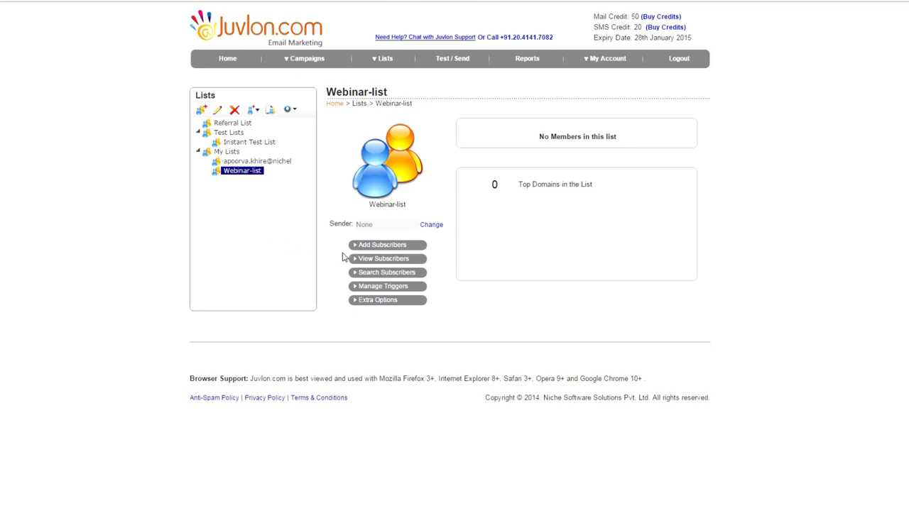
click(369, 246)
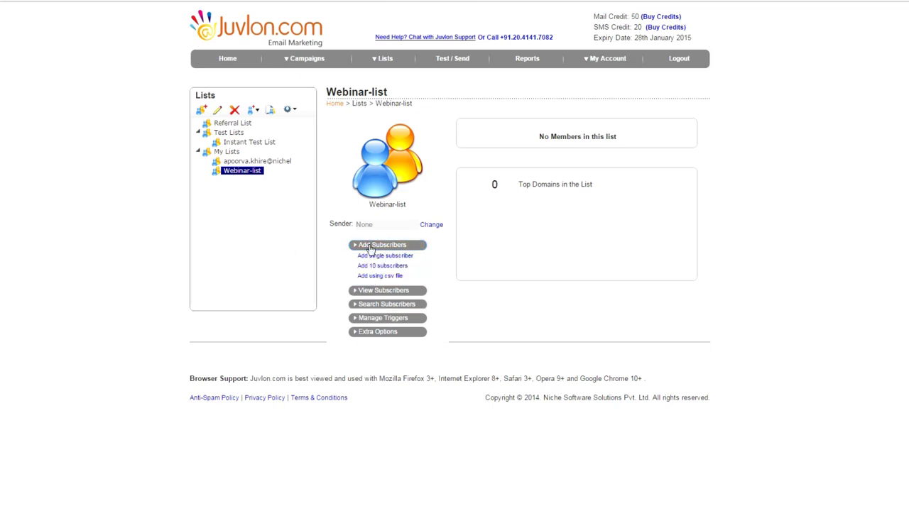
click(372, 257)
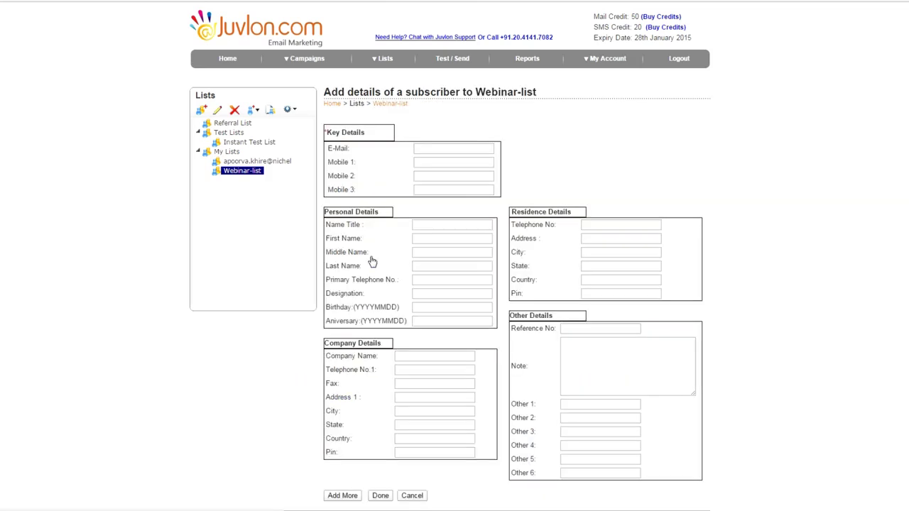
click(227, 173)
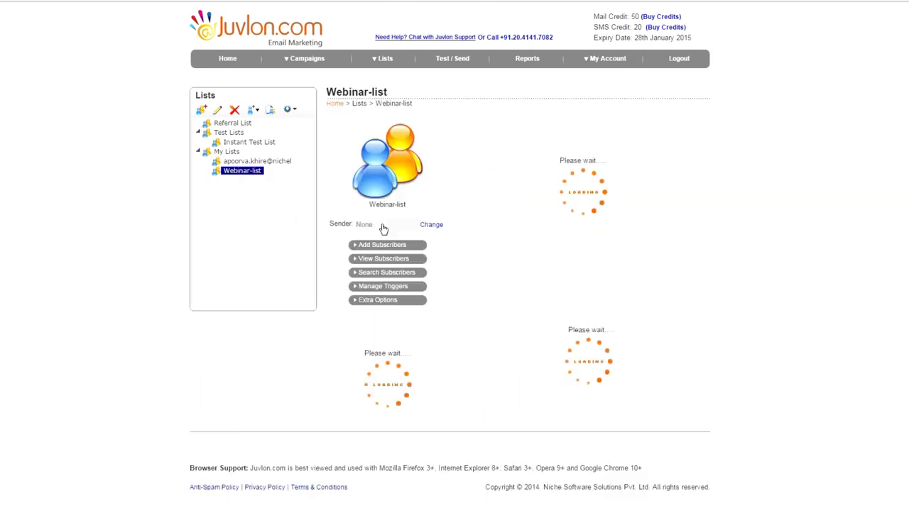
click(387, 246)
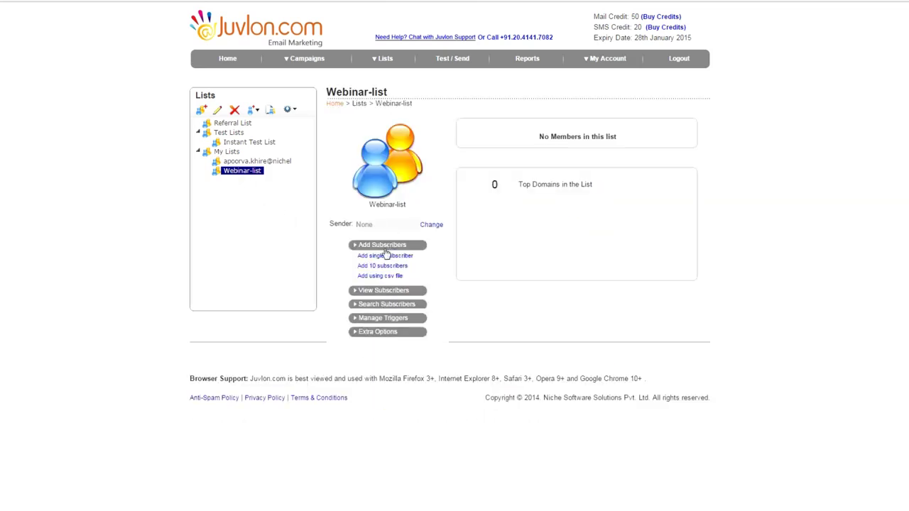
Start a CSV import into Webinar-list and remove the Last Name column, keeping First Name and Email
click(386, 278)
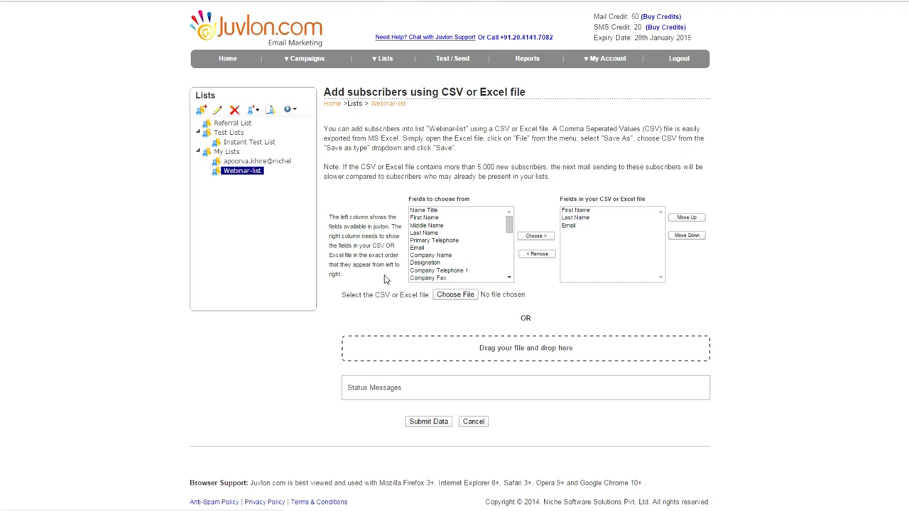
click(587, 217)
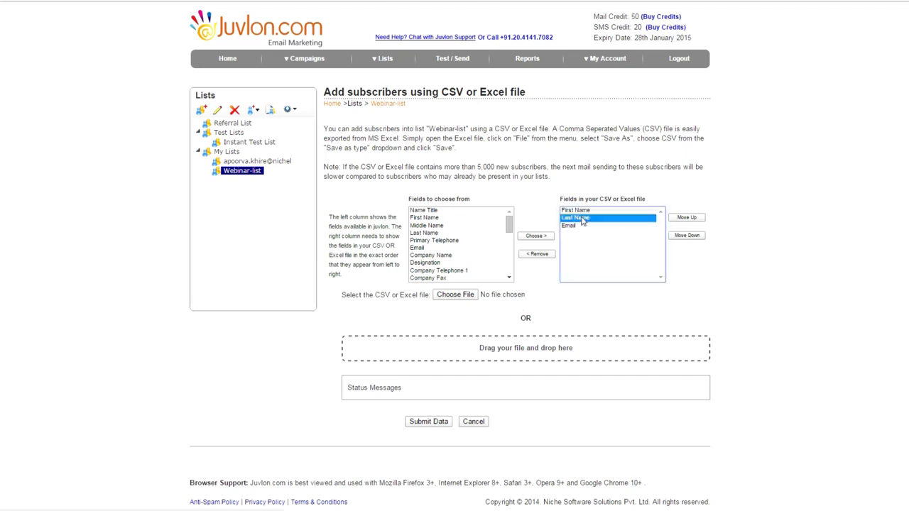
click(533, 255)
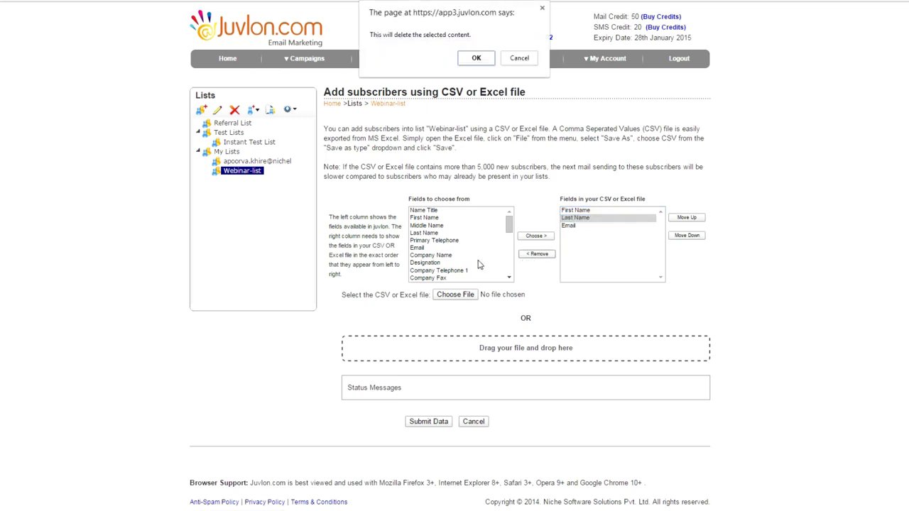
click(472, 58)
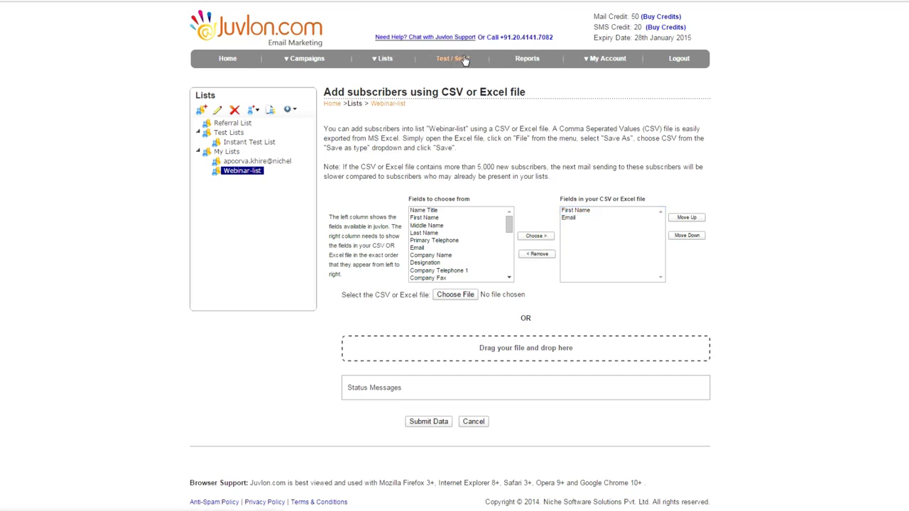
Attach email-list.csv as the import file
click(456, 294)
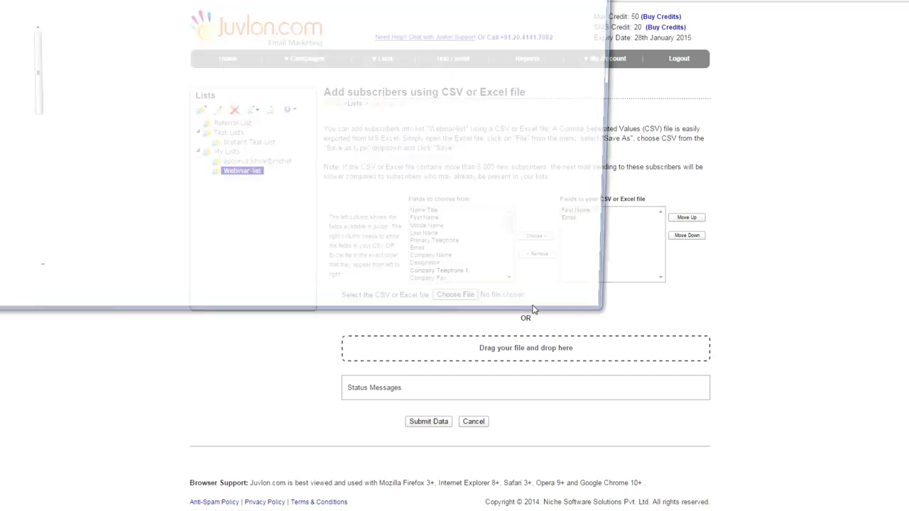
click(66, 114)
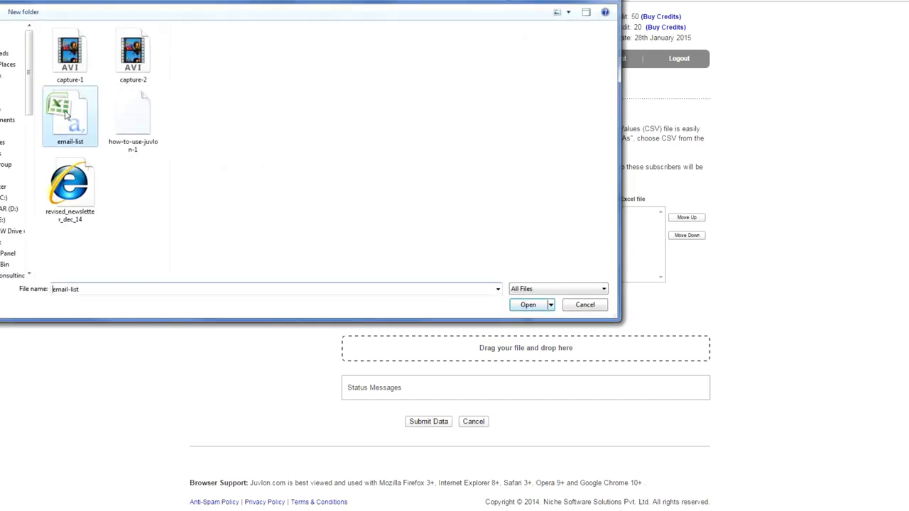
click(528, 304)
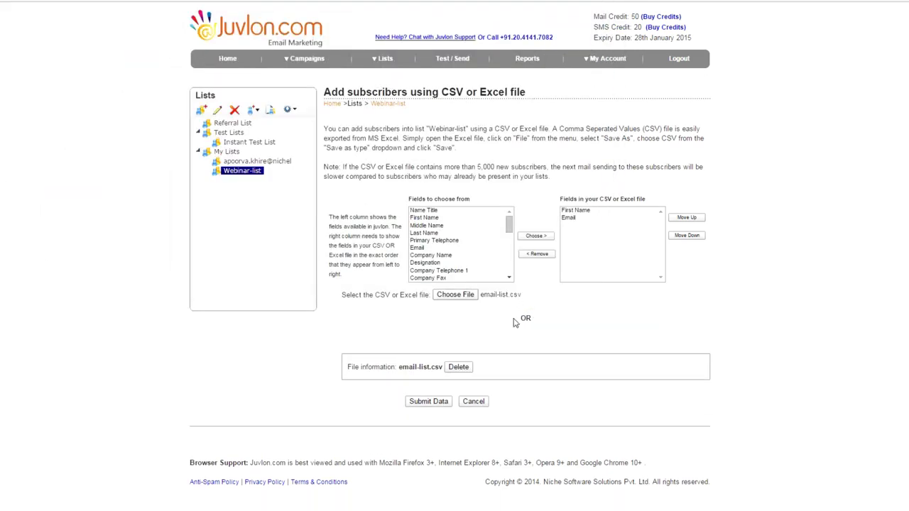
Submit the CSV data, tick all three compliance checklist boxes, agree, and import five contacts
click(426, 402)
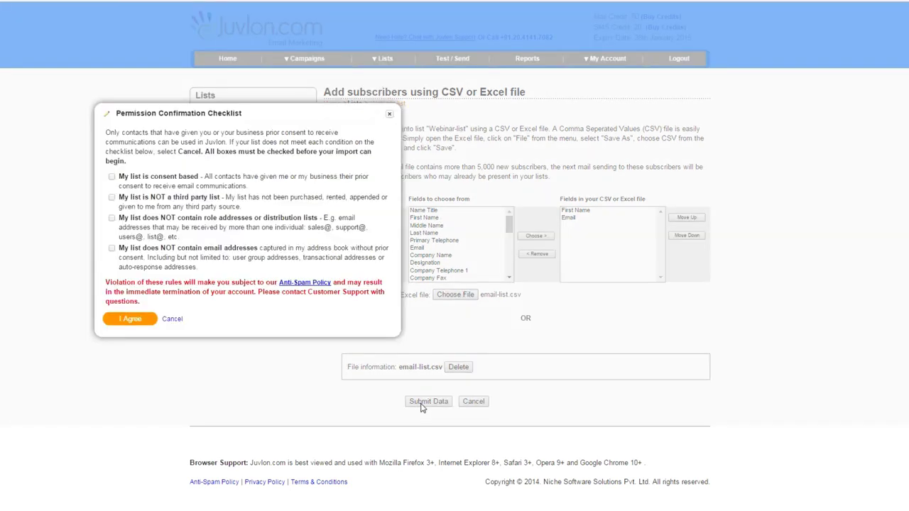
click(112, 177)
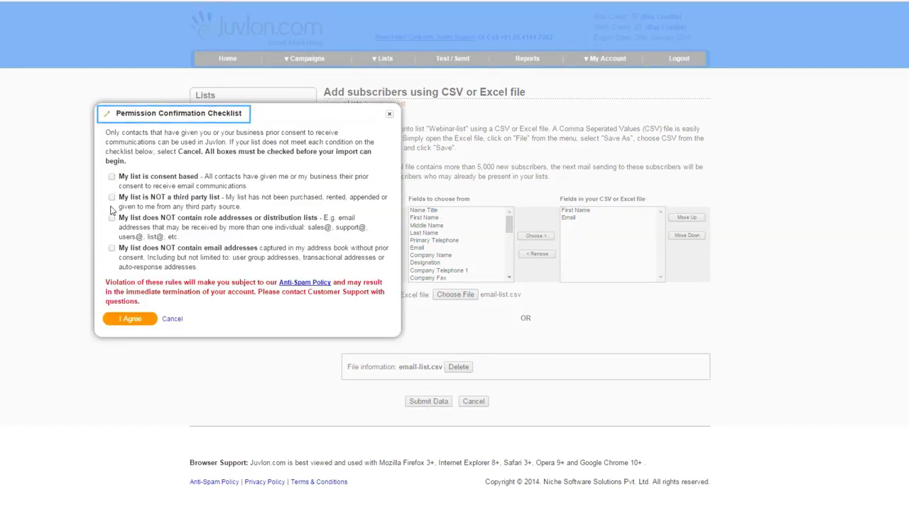
click(112, 199)
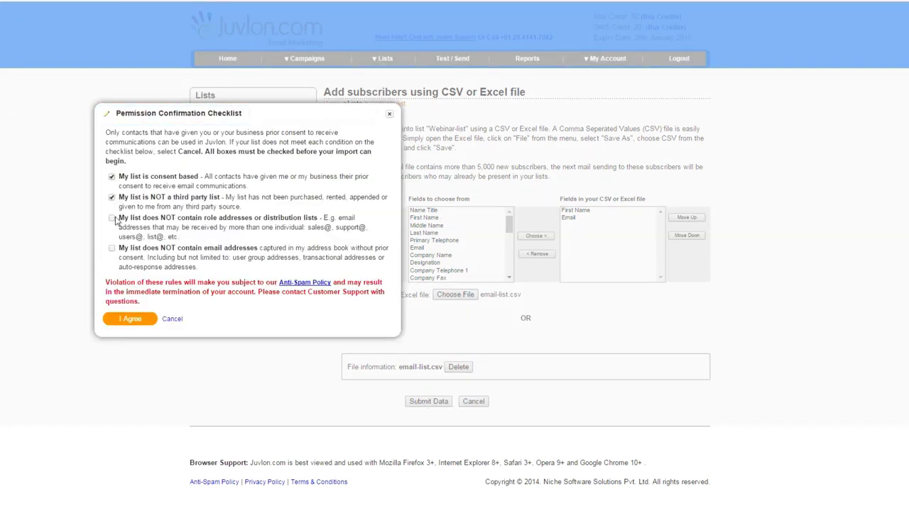
click(112, 220)
click(125, 319)
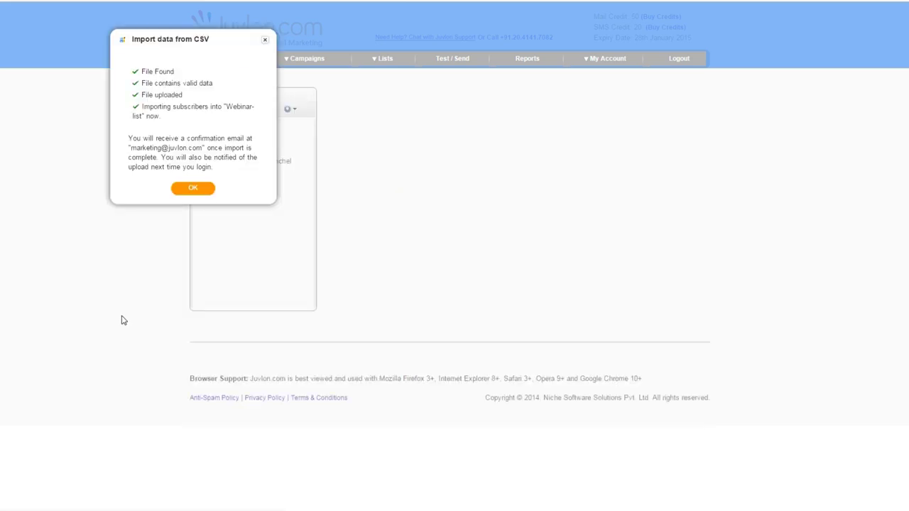
click(193, 188)
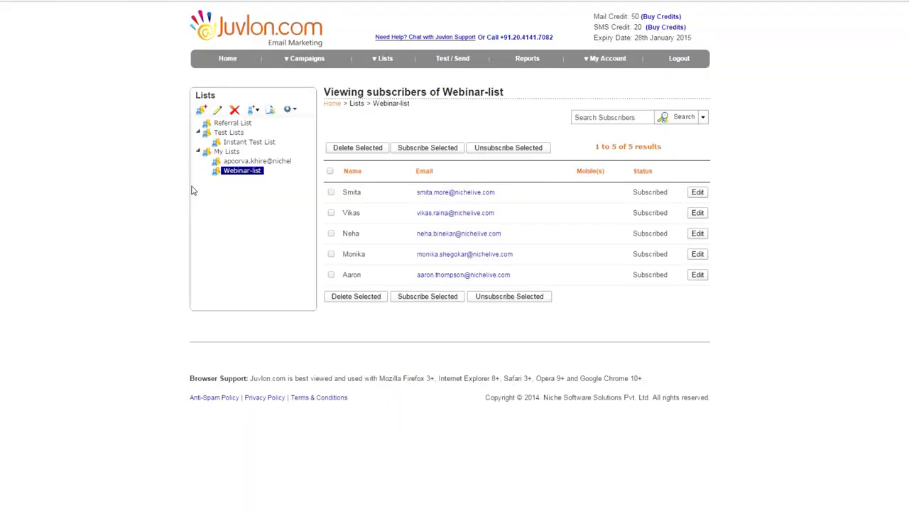
Open the Webinar-list overview from the Lists tree
click(243, 174)
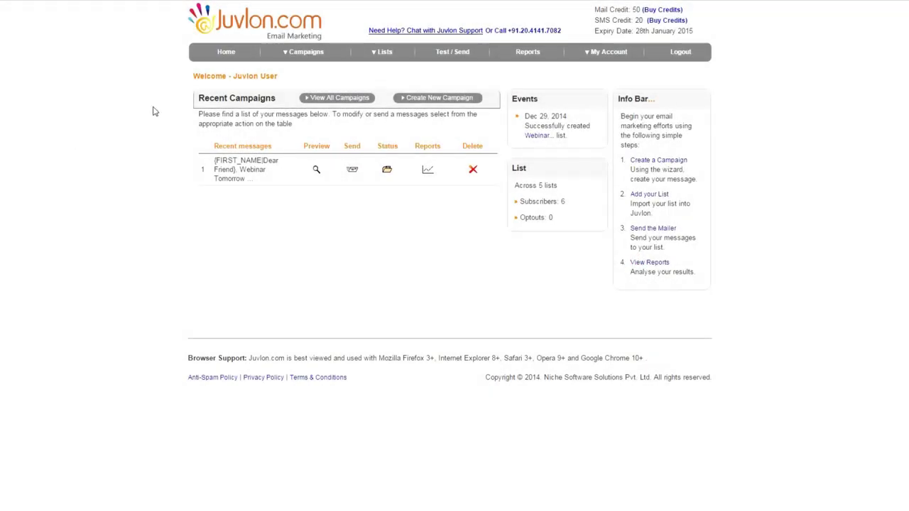
Send a test of the Webinar Tomorrow mailer to a new nichelive.com test address, then check Gmail
click(317, 171)
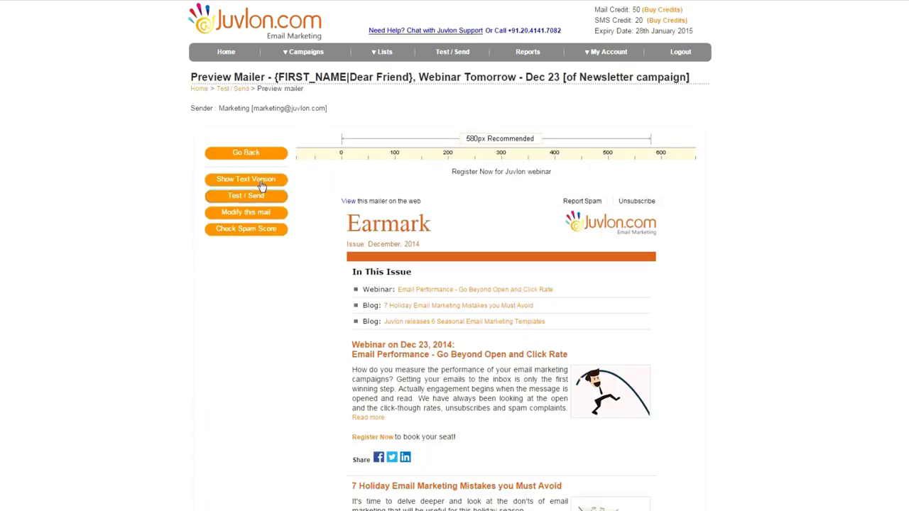
click(246, 198)
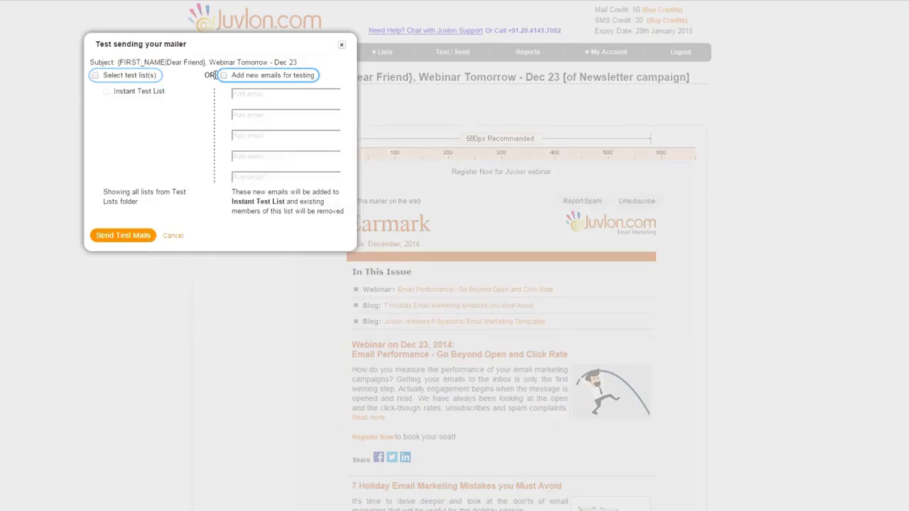
click(224, 75)
click(246, 99)
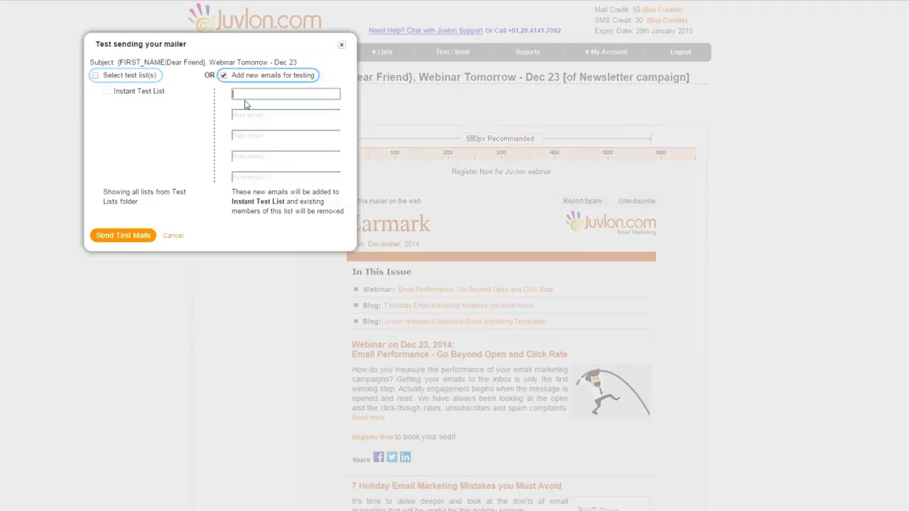
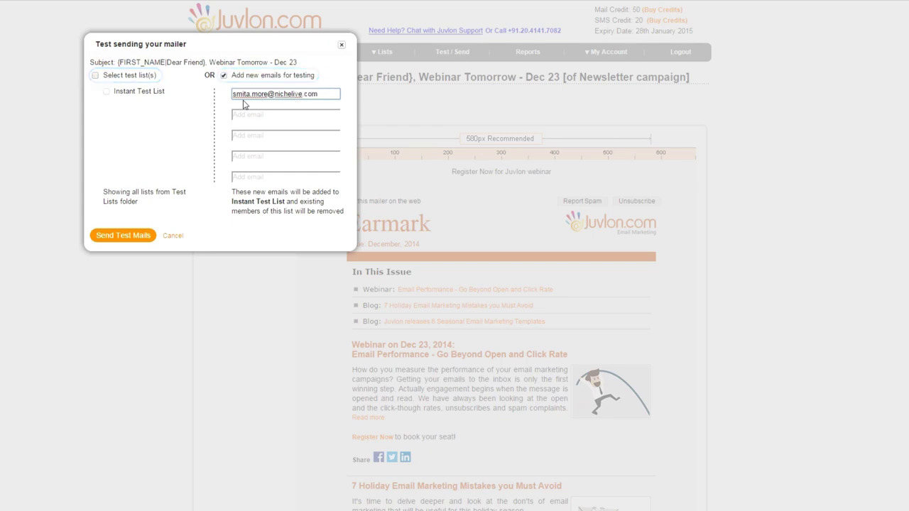
click(130, 237)
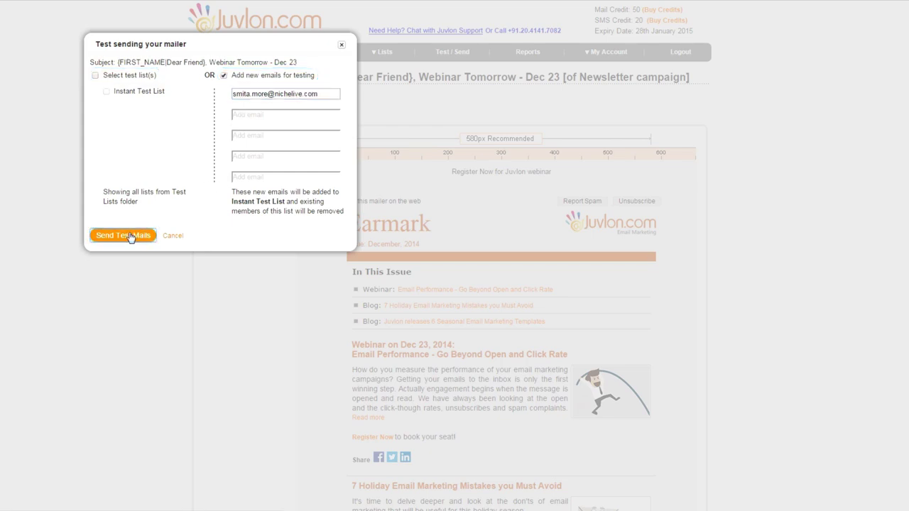
click(130, 238)
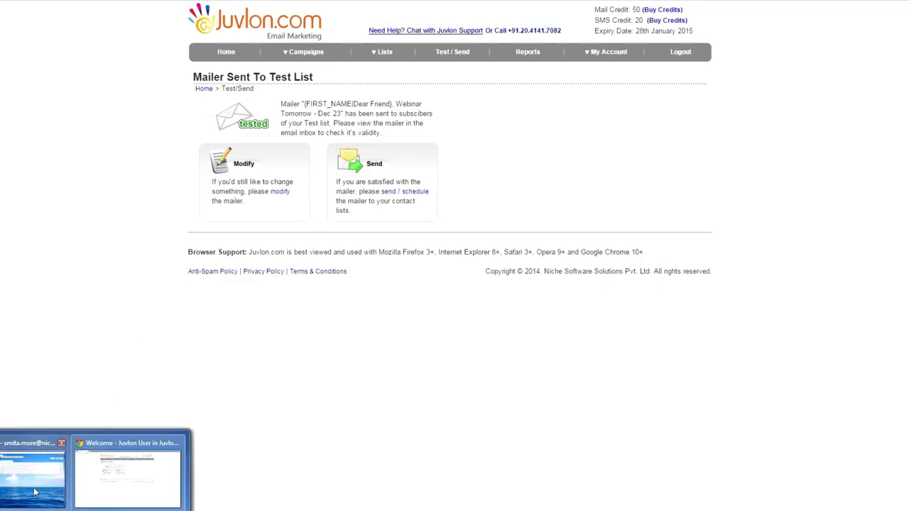
click(128, 483)
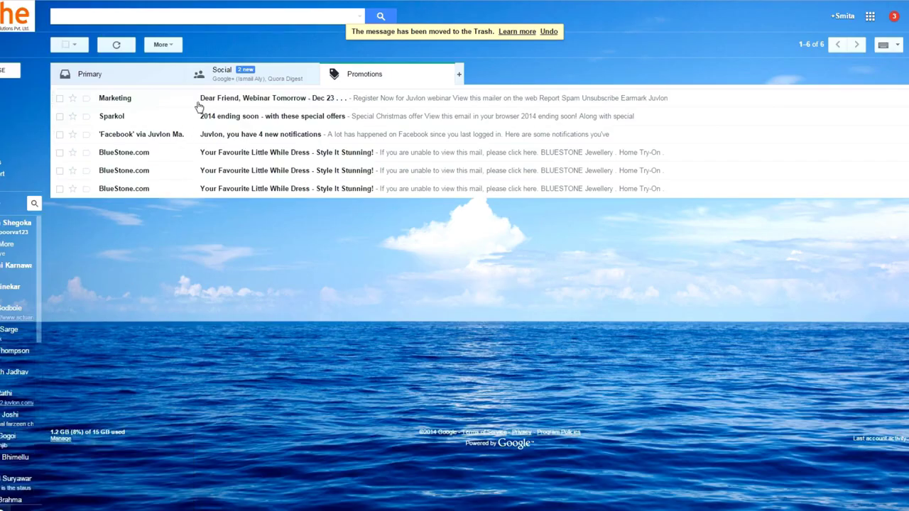
click(228, 106)
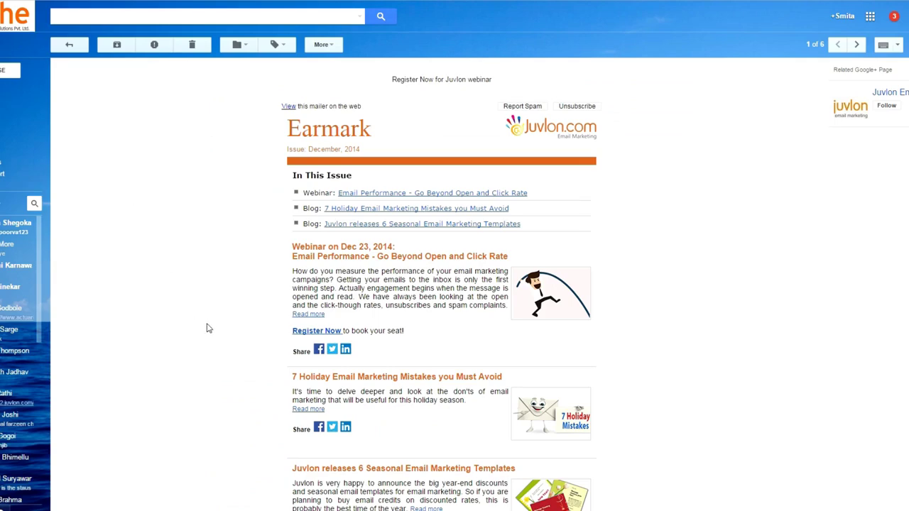
scroll(206, 328, down, 3)
mouse_move(113, 501)
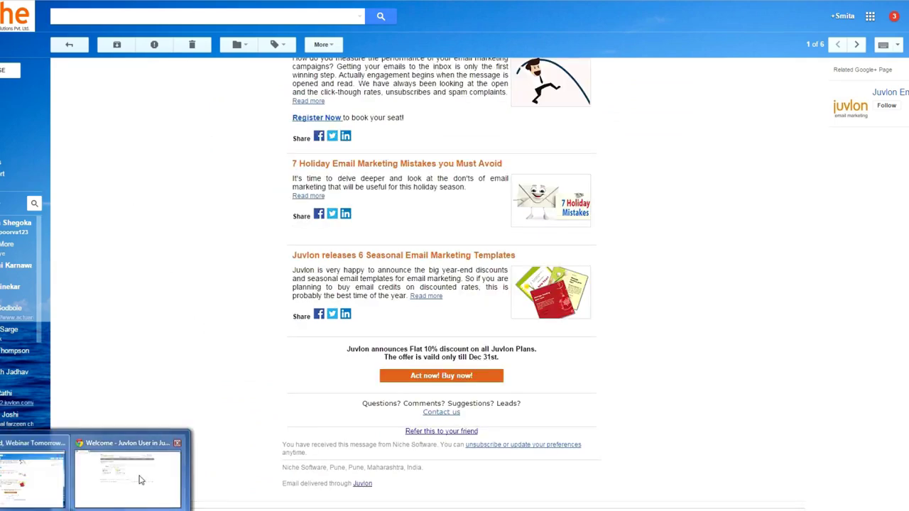
click(166, 471)
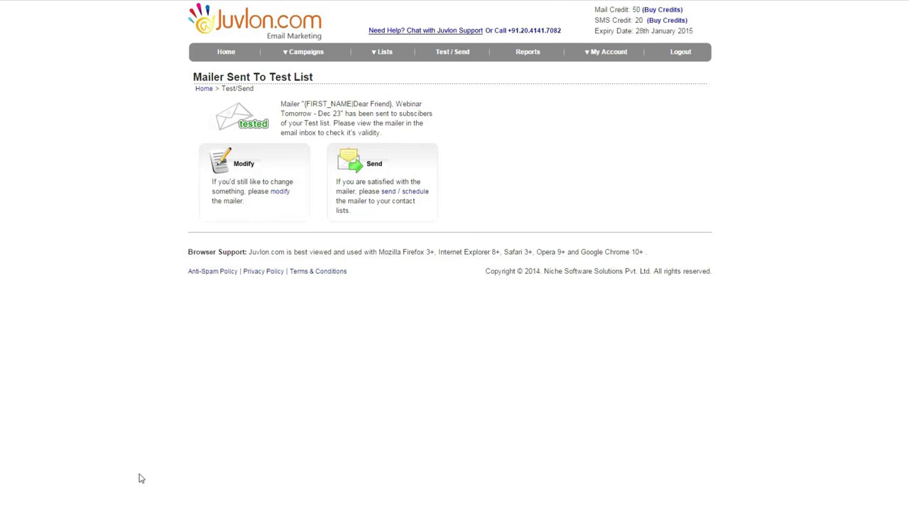
Open the Send Mailer page, review and hide Schedule for later, and choose Send now
click(402, 191)
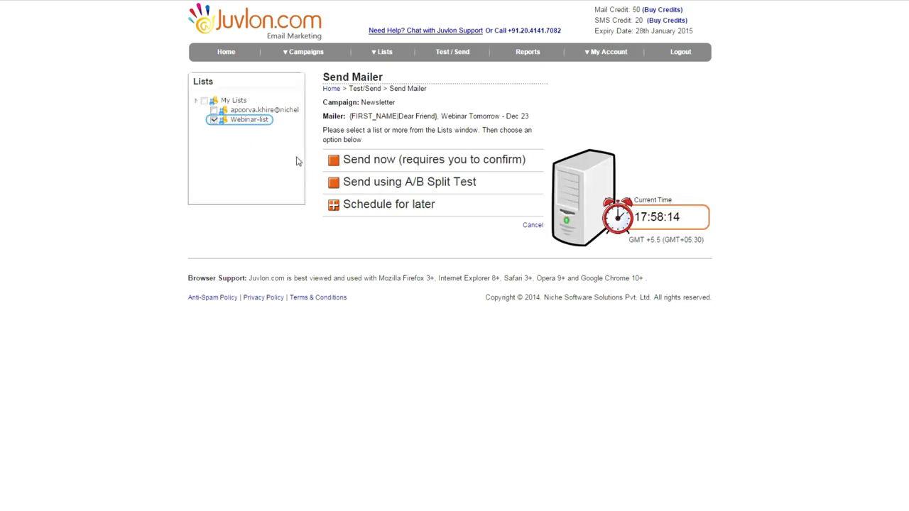
click(334, 205)
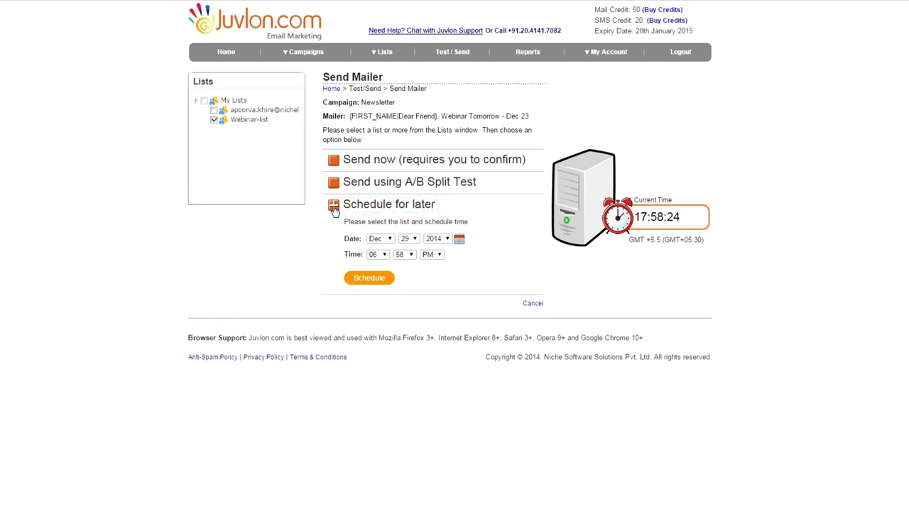
click(334, 211)
click(334, 161)
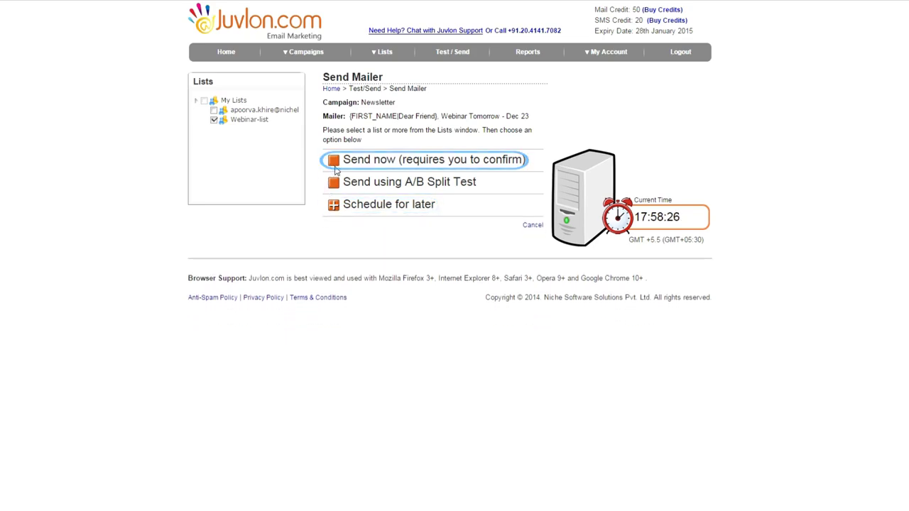